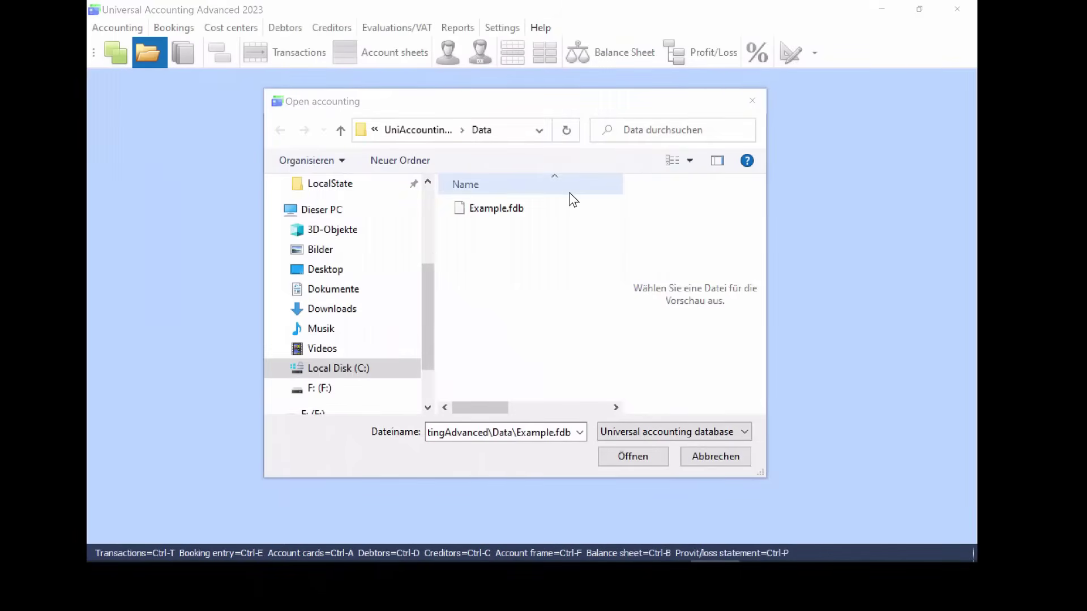
Select Example.fdb in the Open accounting dialog and open it.
left_click(493, 206)
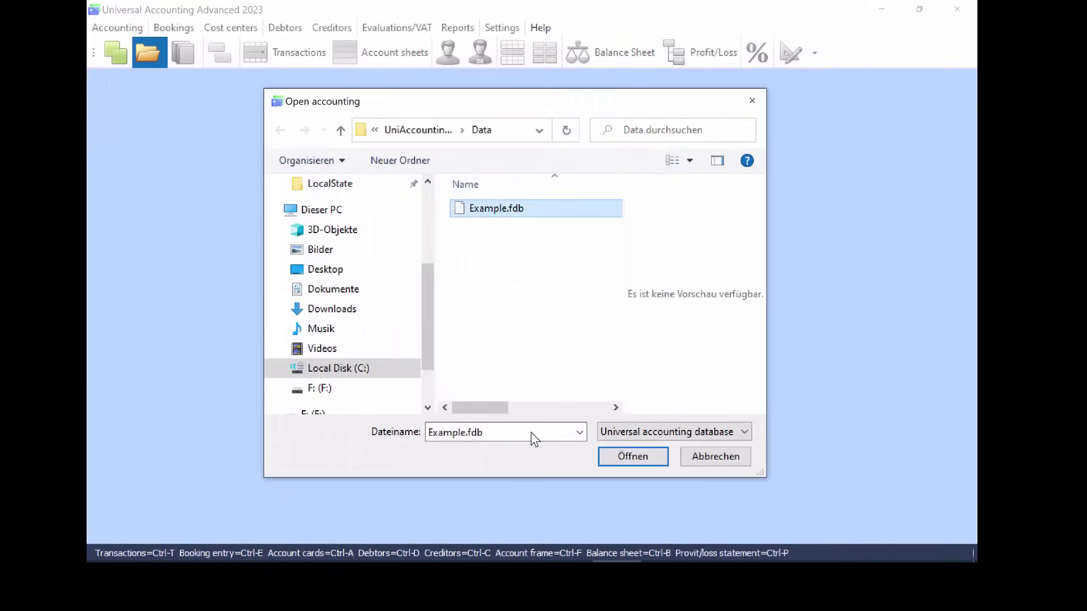
left_click(605, 456)
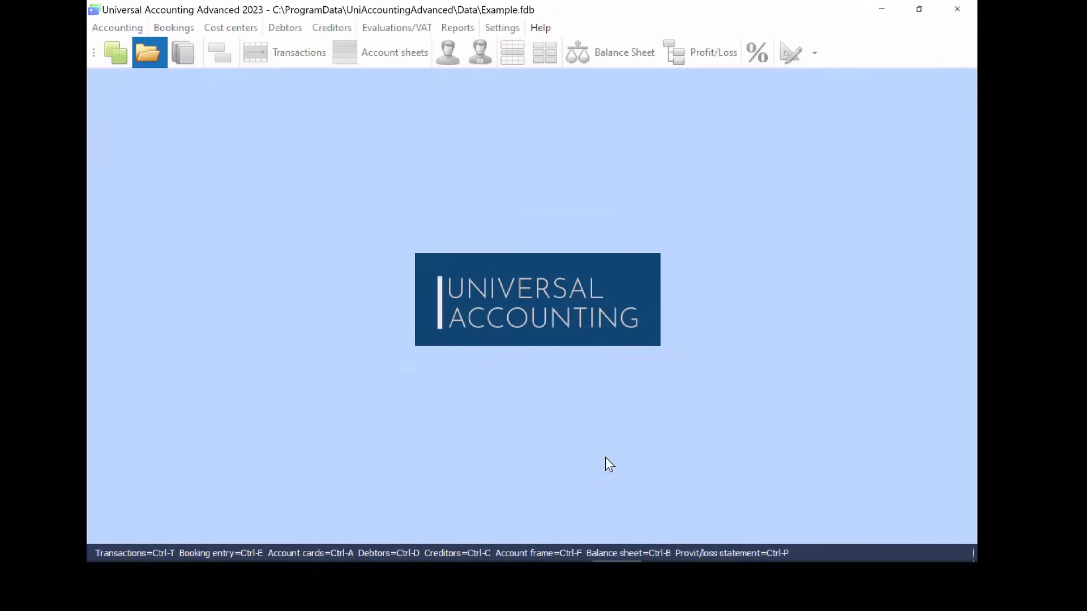
Start a booking dated 18.08.2022 debiting 1020 Bank account and crediting 3300 Product yield abroad.
left_click(312, 12)
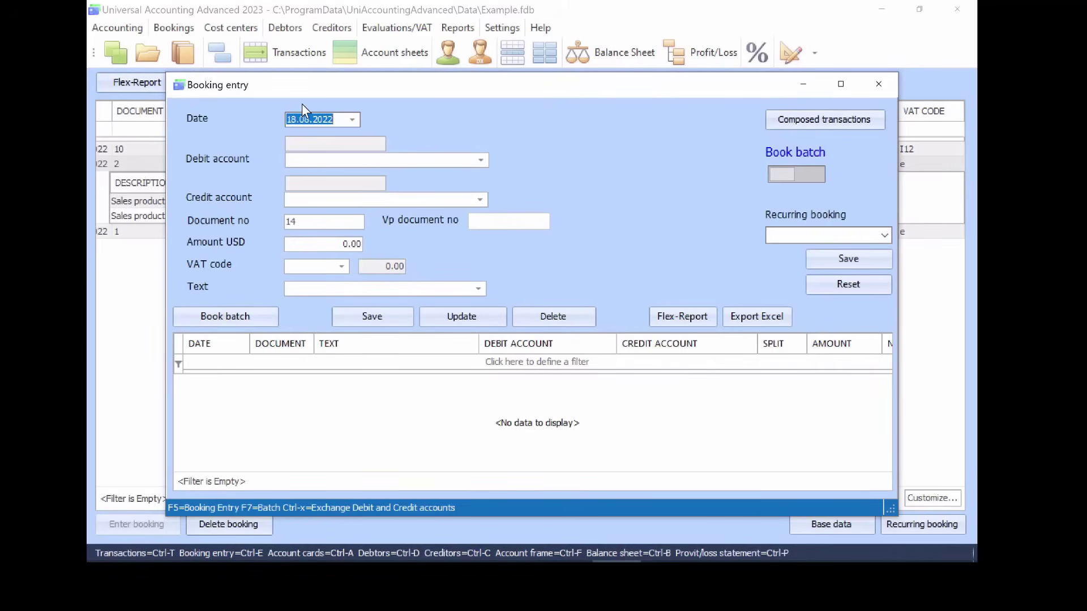
left_click(354, 117)
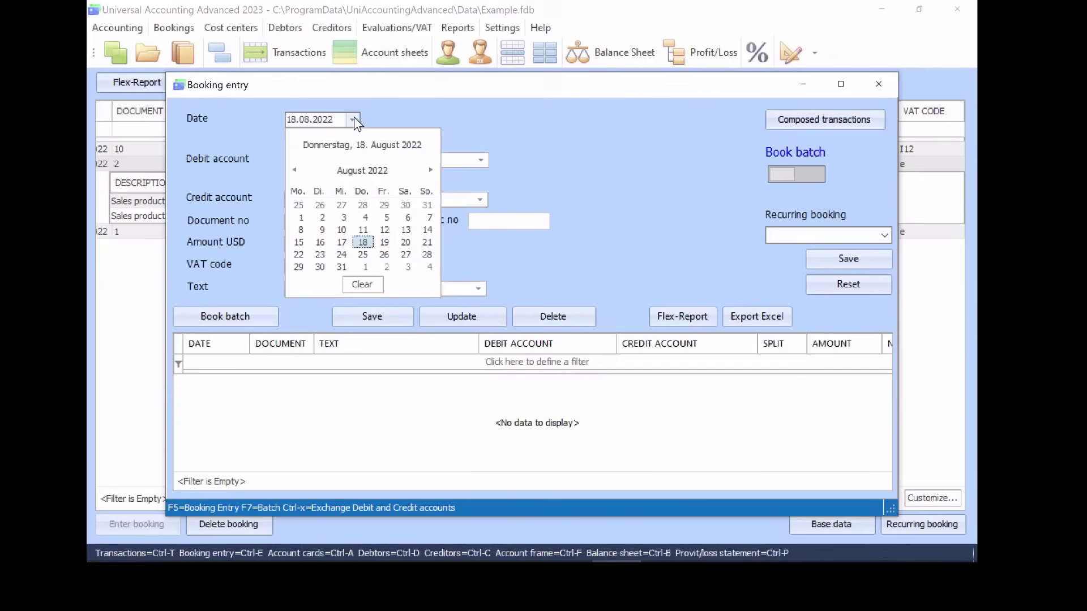
left_click(354, 118)
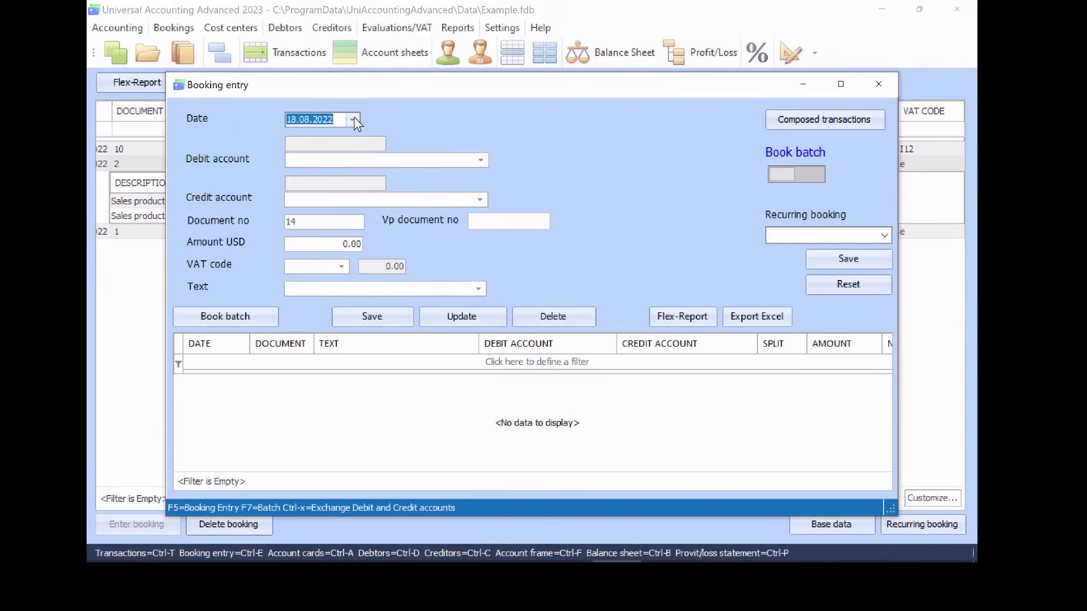
type("32")
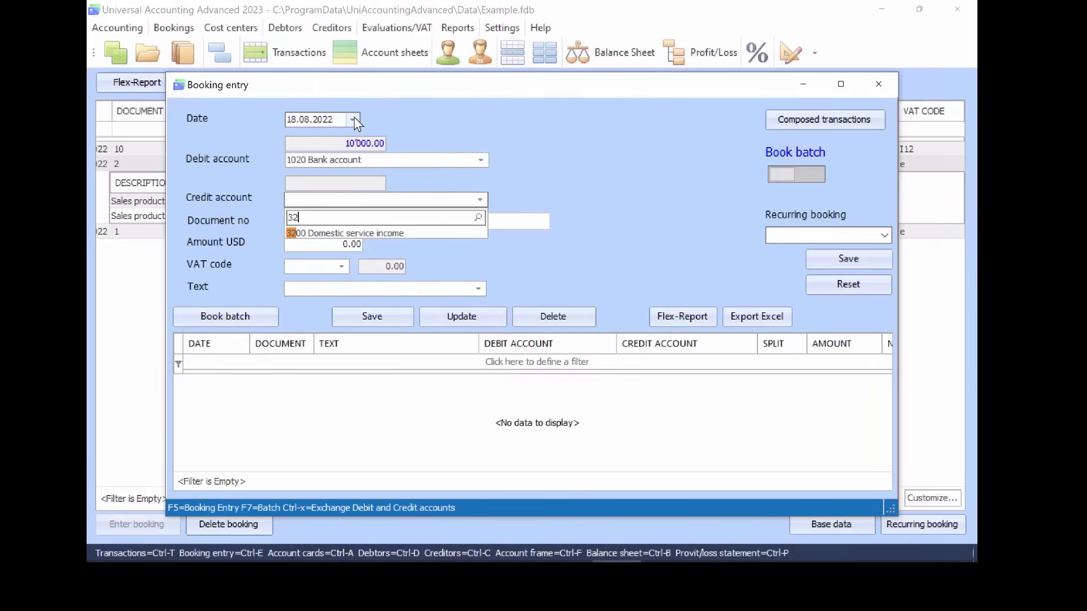
key("BackSpace")
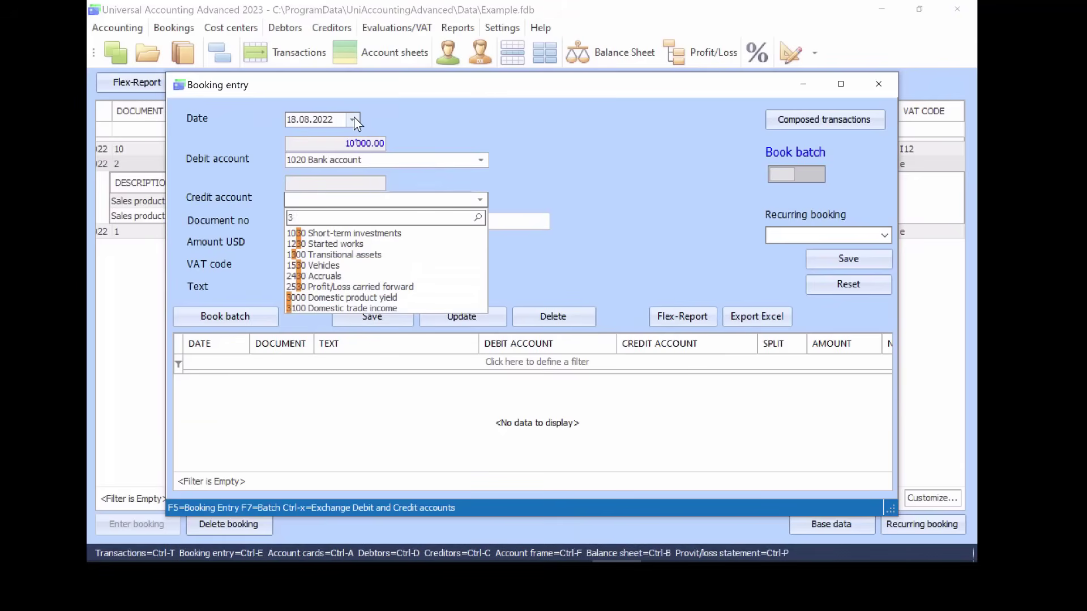
key("Down")
key("Down")
key("Down")
key("Down")
key("Down")
key("Down")
key("Down")
key("Down")
key("Down")
key("Down")
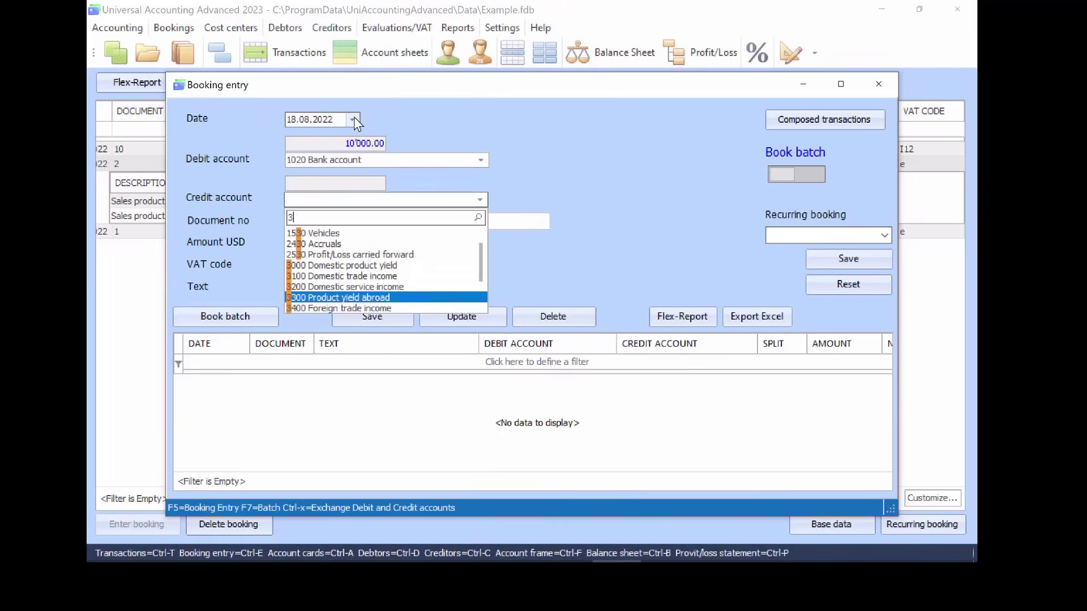
key("Return")
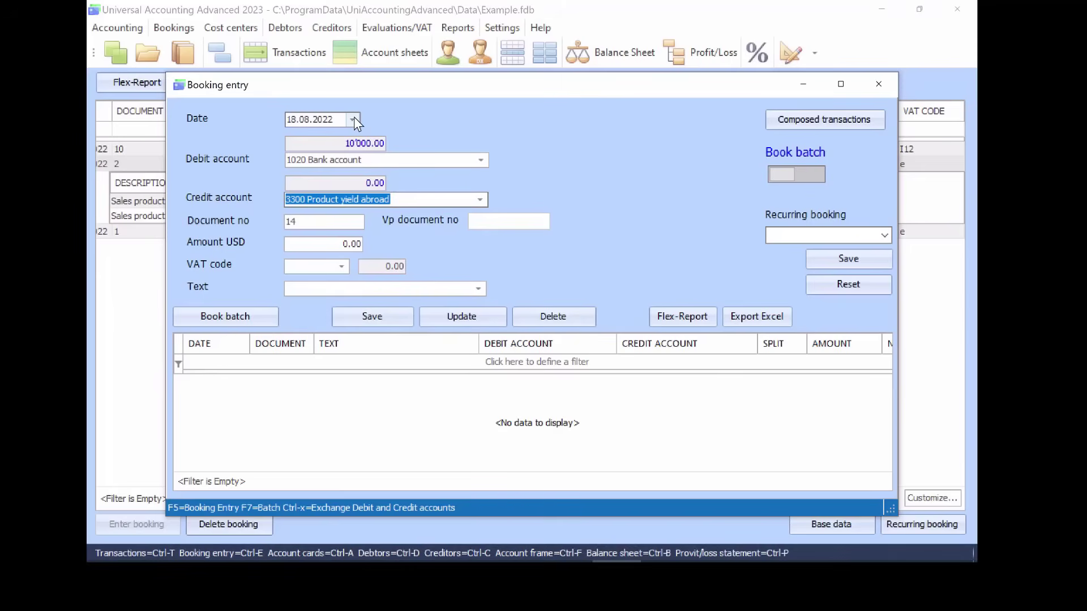
key("Tab")
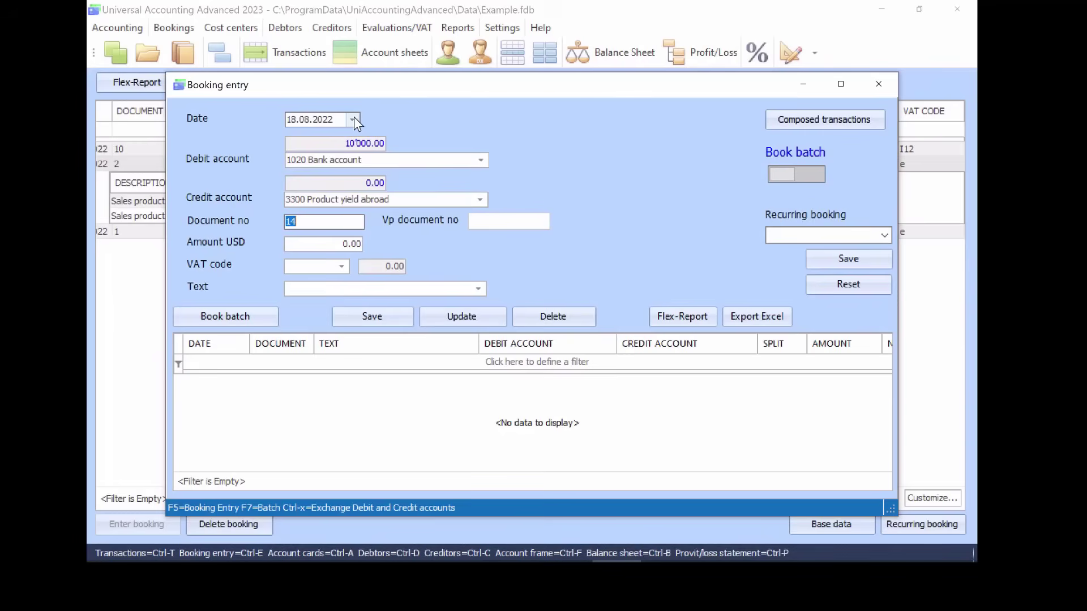
Save document 14 as 10'000.00 USD with VAT code S12 and text 'Fabrics'.
key("Tab")
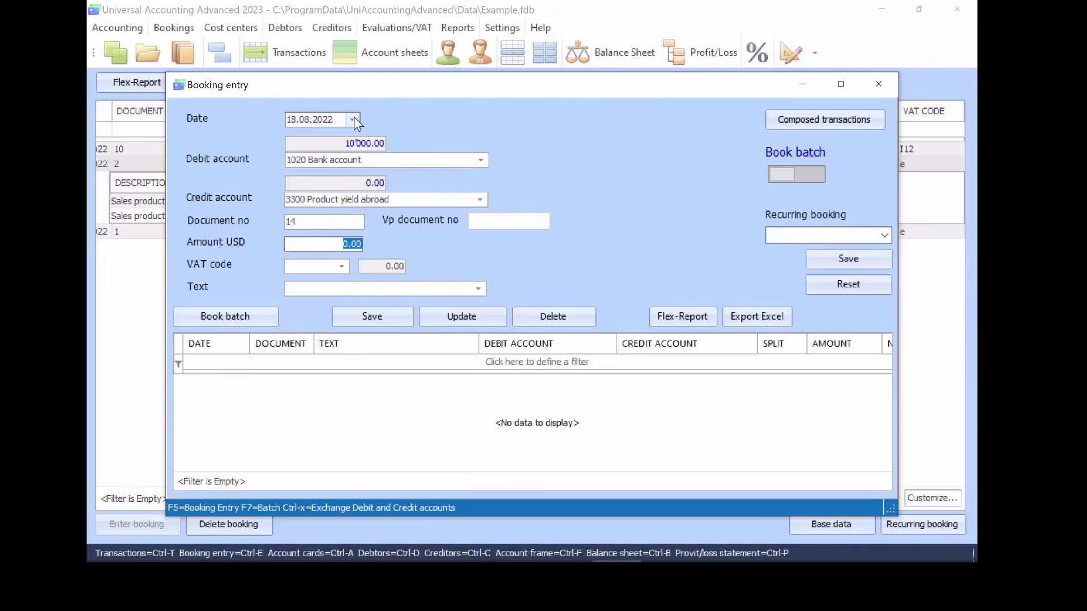
type("10'000")
key("Tab")
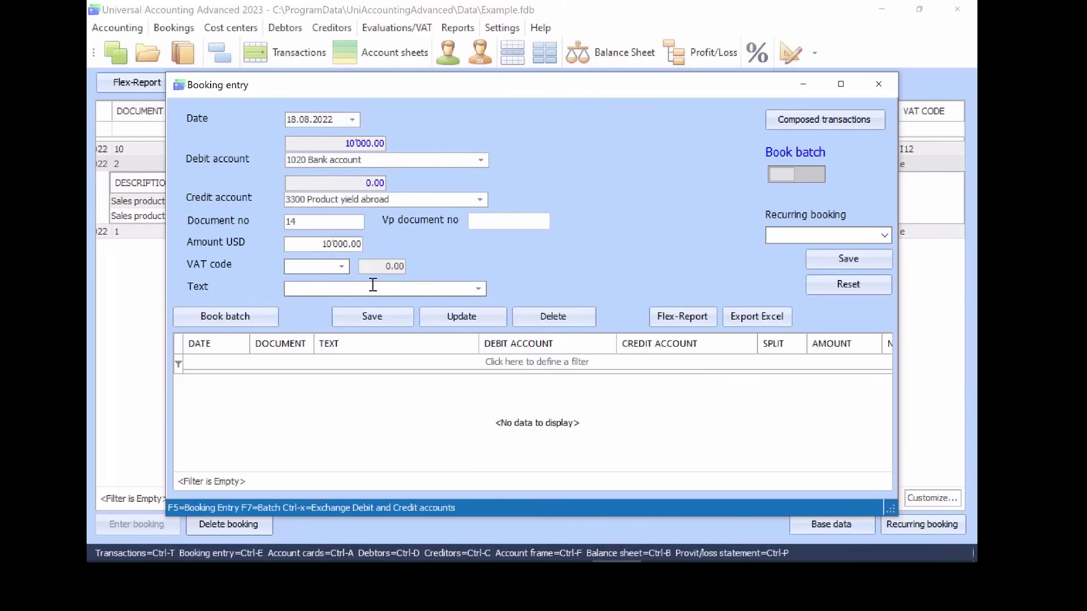
left_click(341, 266)
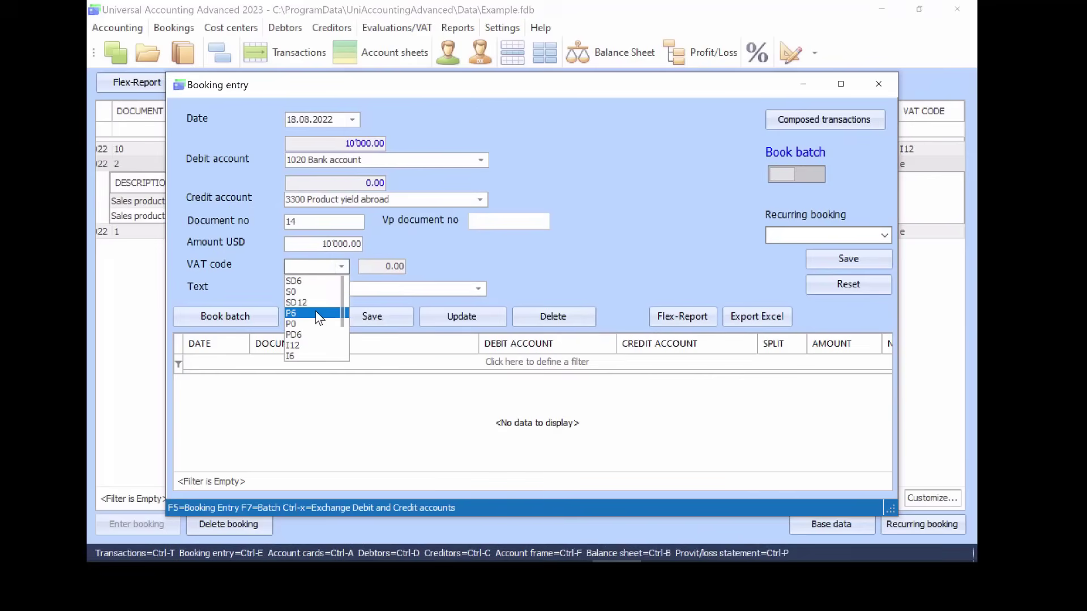
scroll(315, 310, "down", 2)
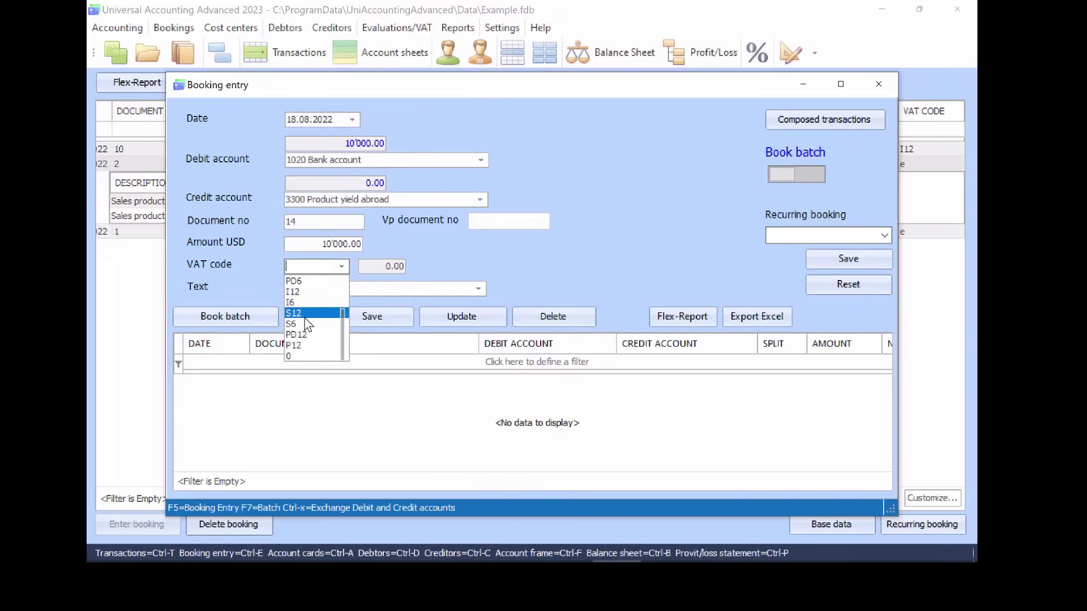
left_click(305, 316)
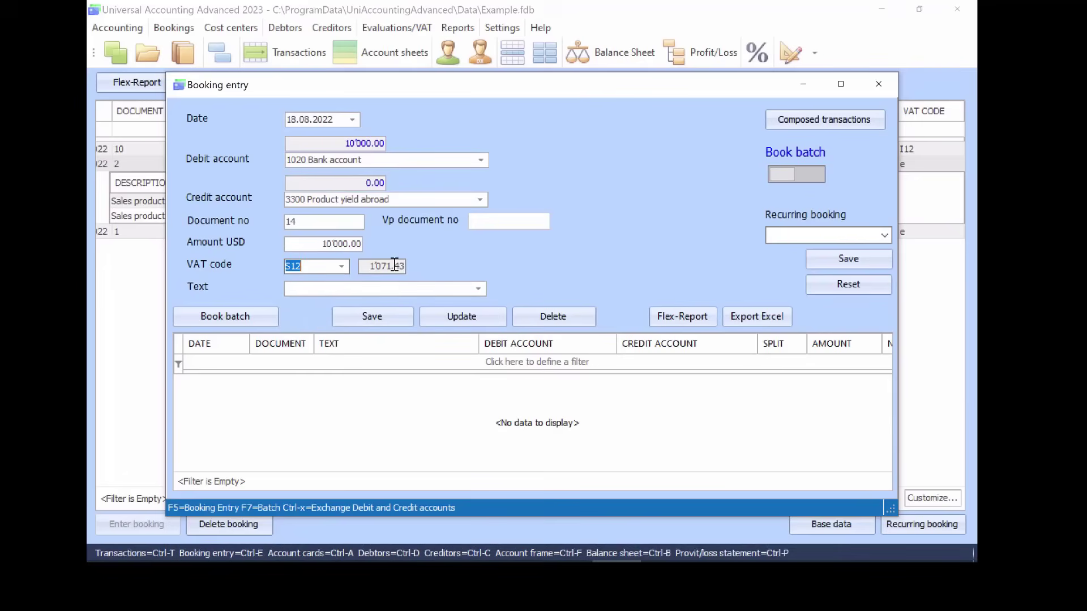
key("Tab")
type("Fabrics")
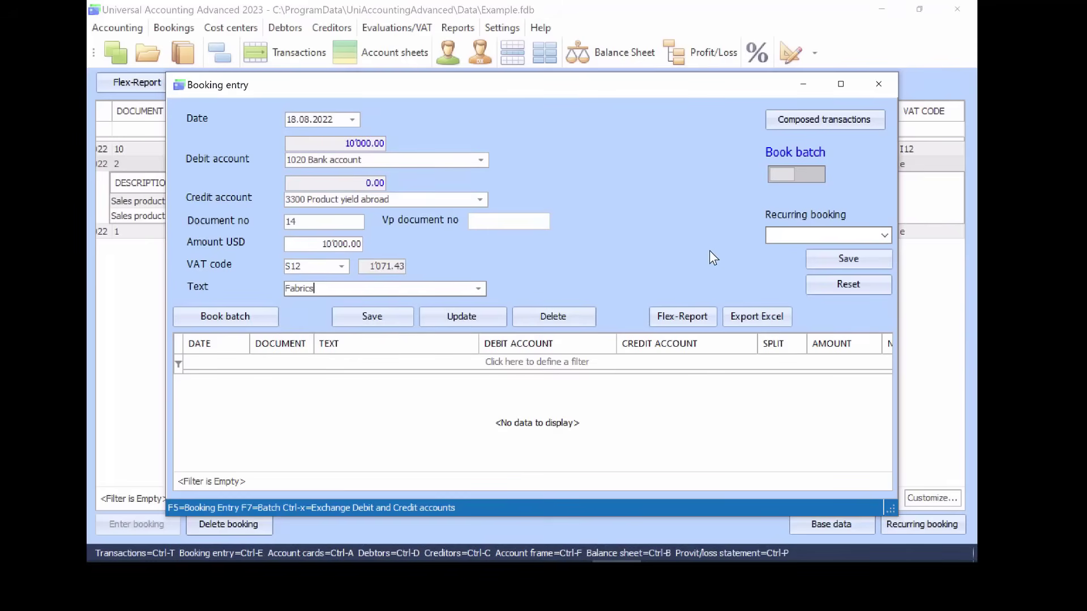
key("Return")
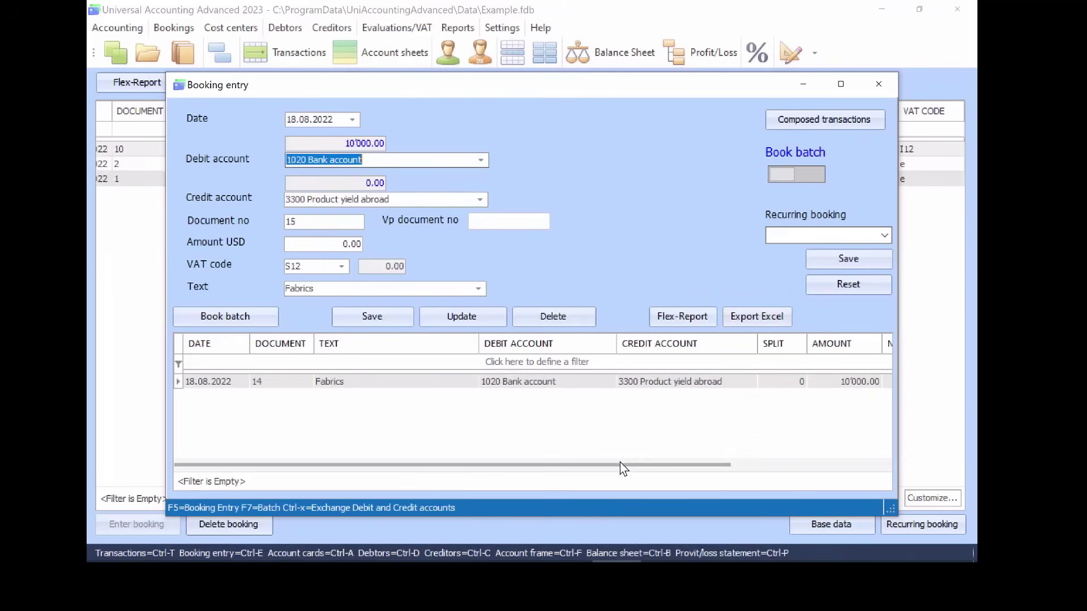
Book the batch containing document 14 Fabrics and close Booking entry.
left_click_drag(629, 464, 825, 463)
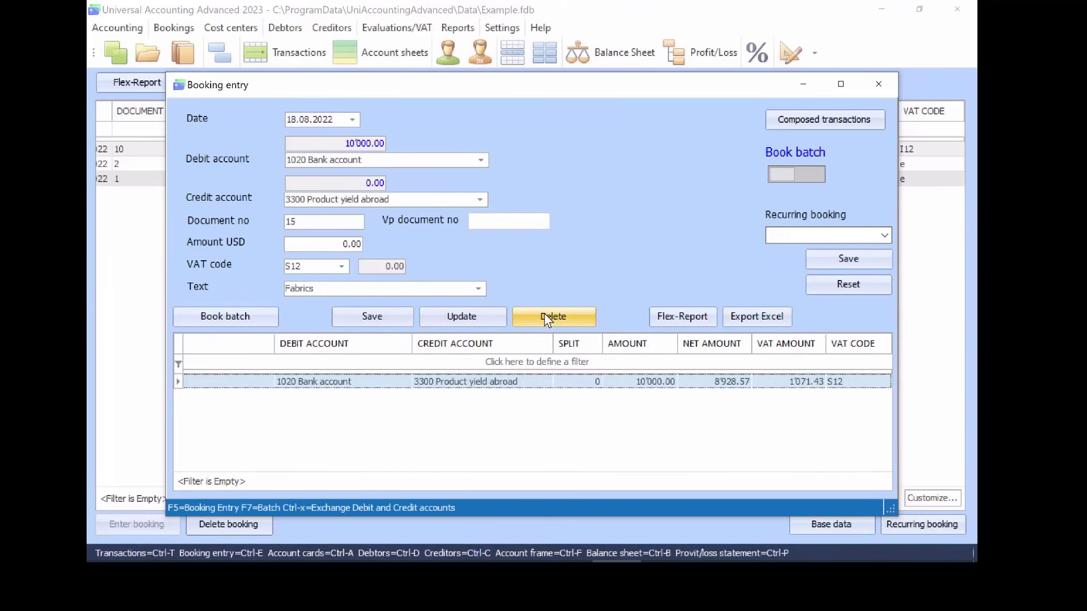
left_click(226, 316)
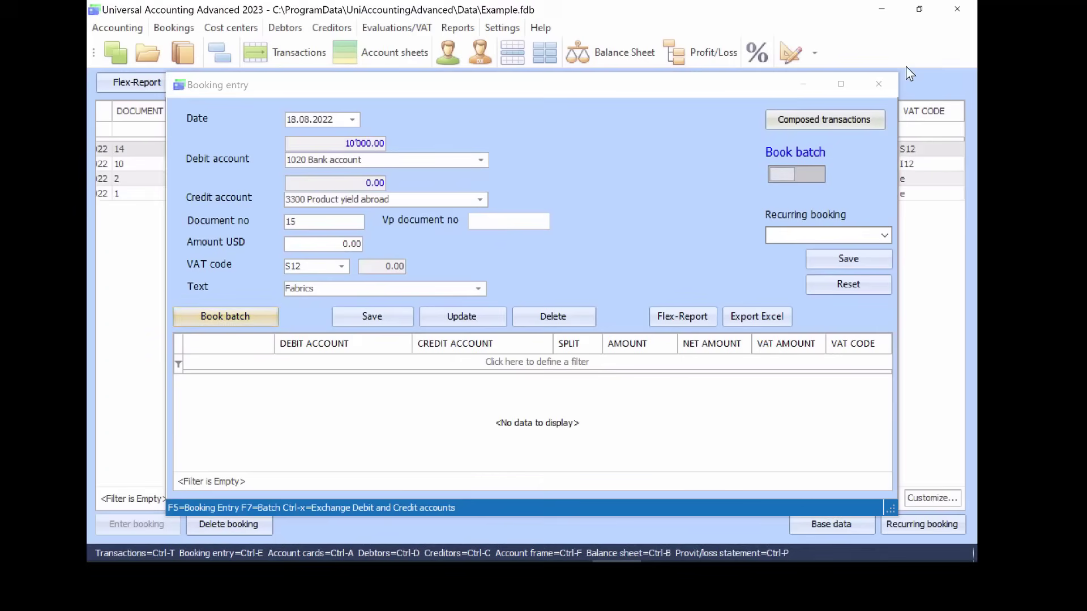
left_click(883, 87)
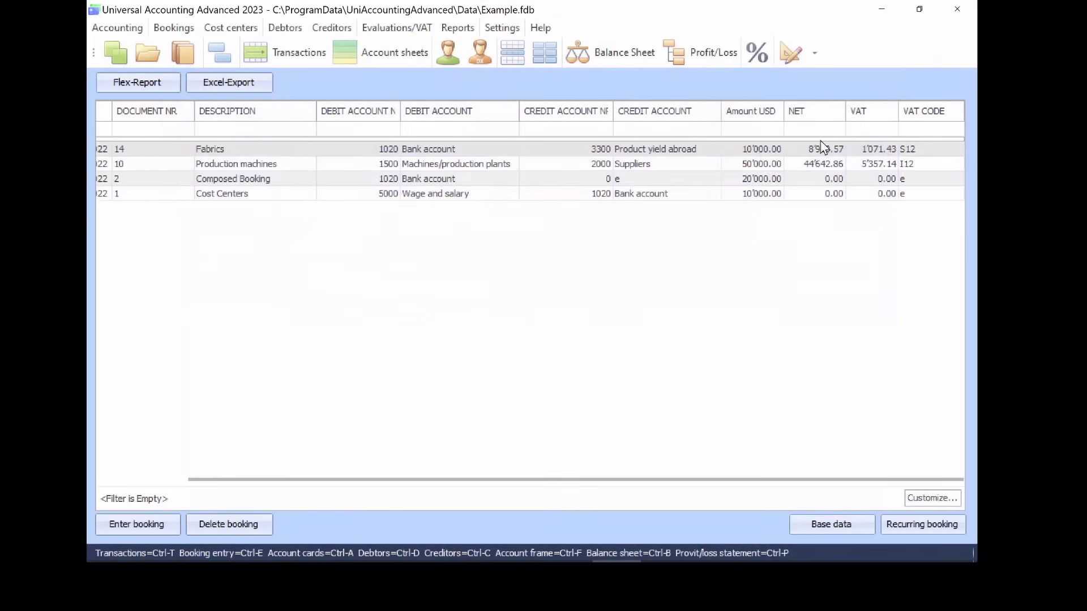
left_click_drag(429, 480, 203, 479)
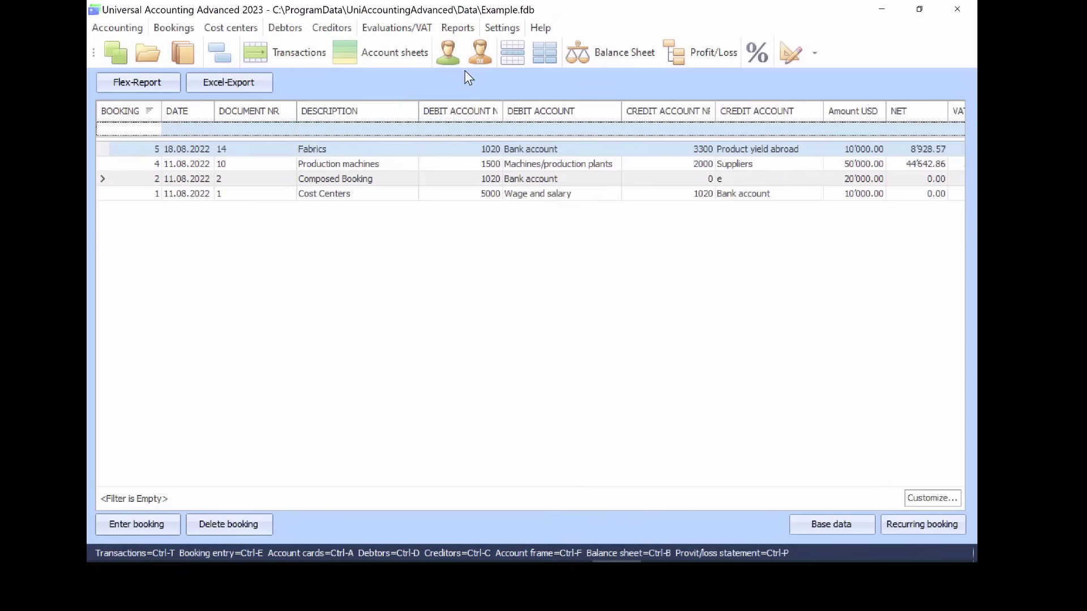
Search account sheets for document 14, showing 1020, 2100 VAT and 3300 postings.
left_click(379, 56)
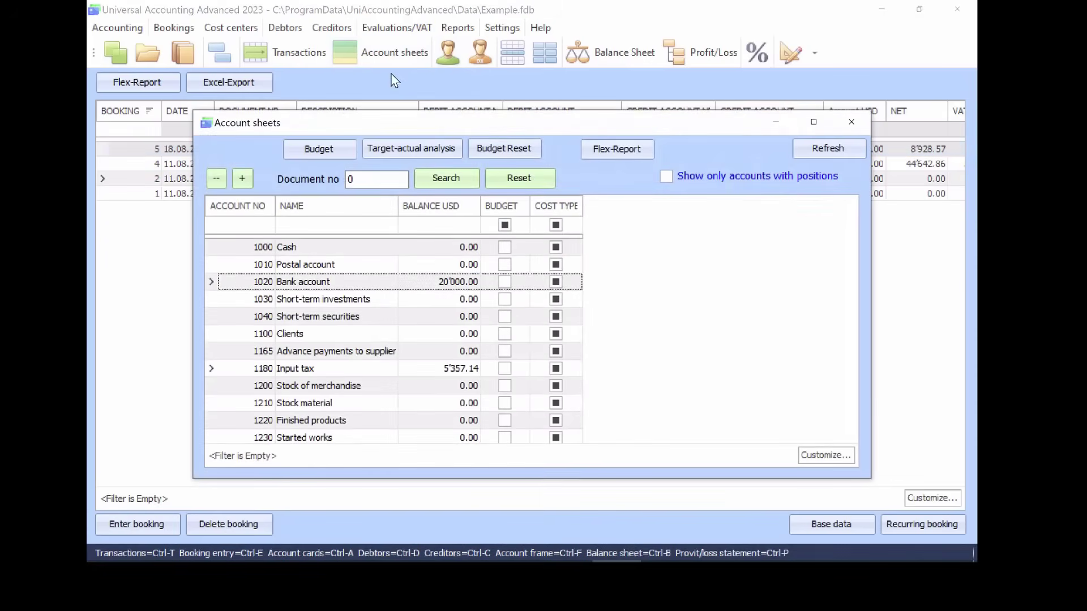
left_click_drag(409, 130, 467, 130)
type("14")
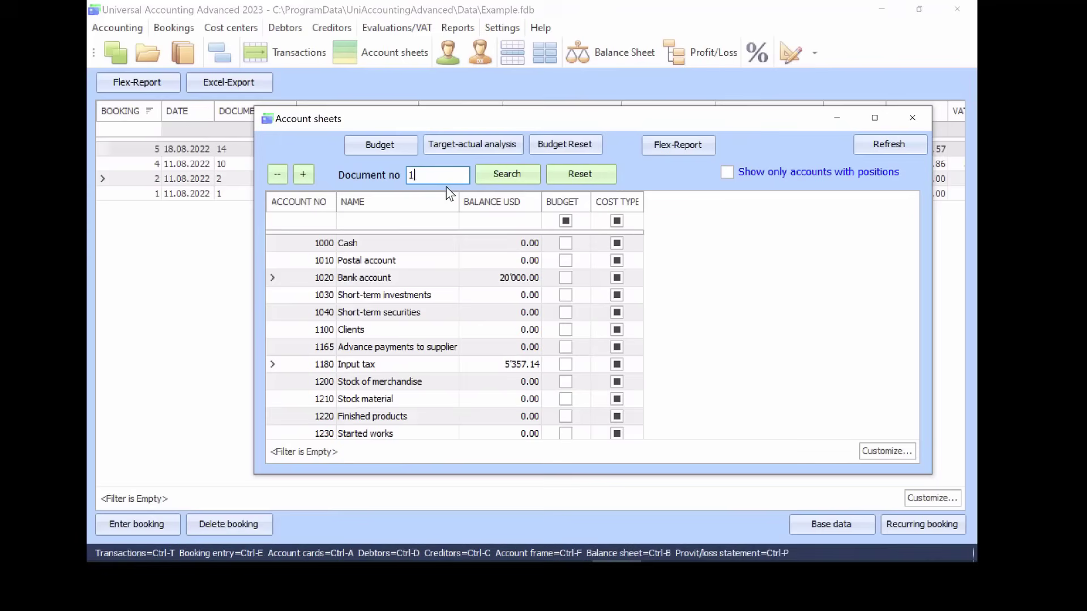
left_click(507, 174)
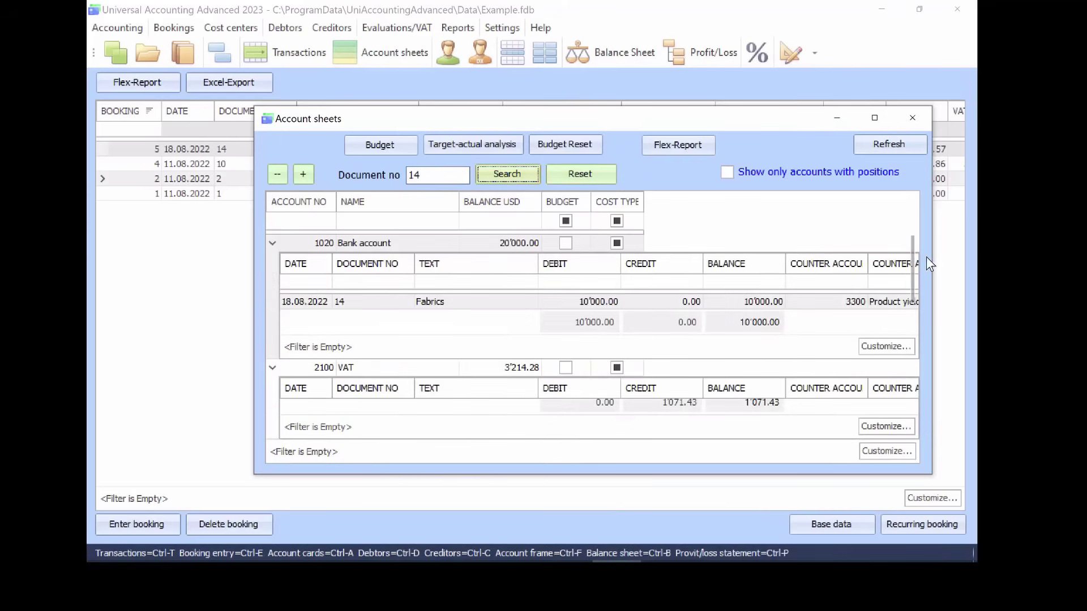
left_click_drag(913, 266, 911, 371)
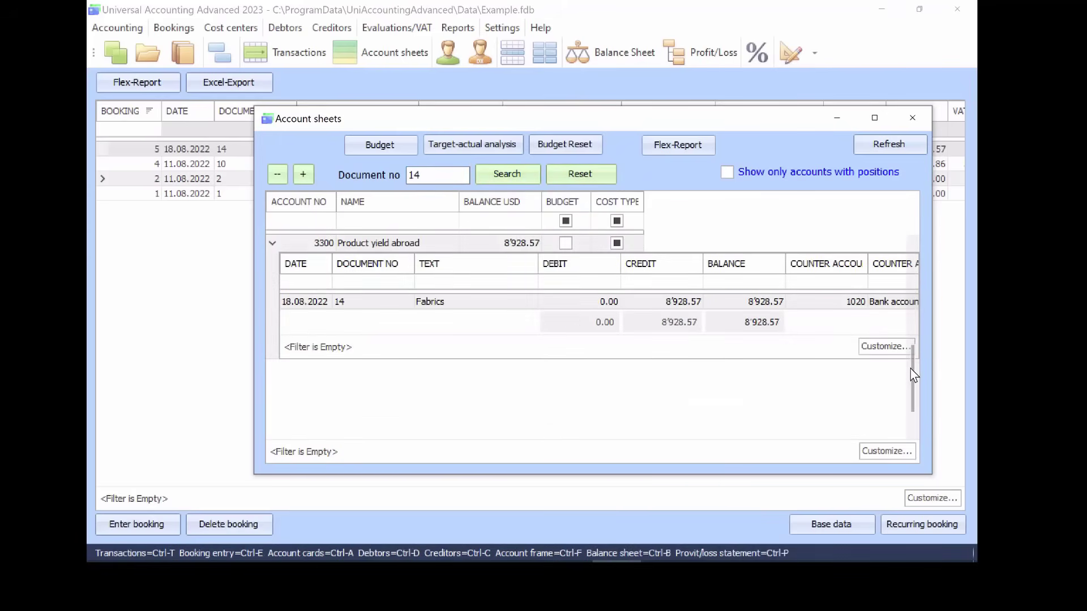
Open the S12 Sales 12% code for editing in the VAT table.
left_click(912, 118)
left_click(751, 59)
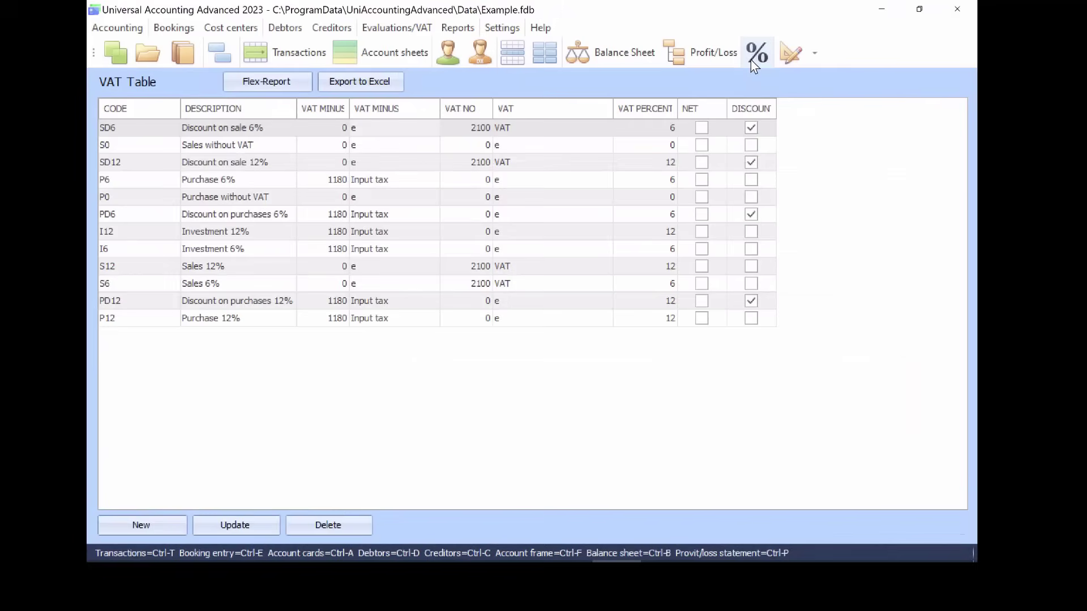
left_click(274, 264)
left_click(232, 523)
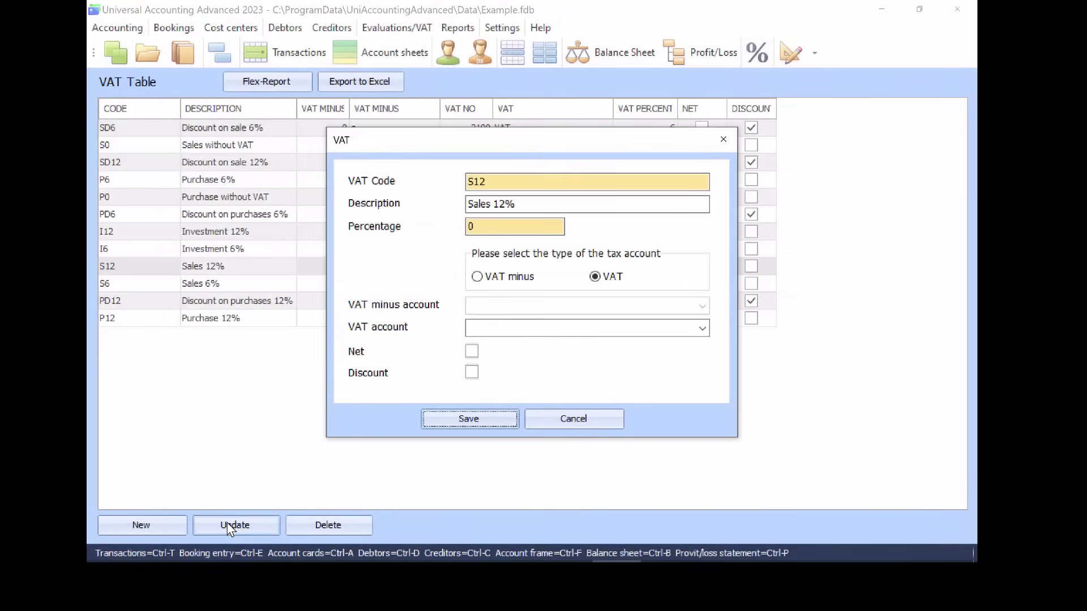
Change it to code S5, 'Sales 5%', 5 percent on 2100 VAT, and save.
key("BackSpace")
key("BackSpace")
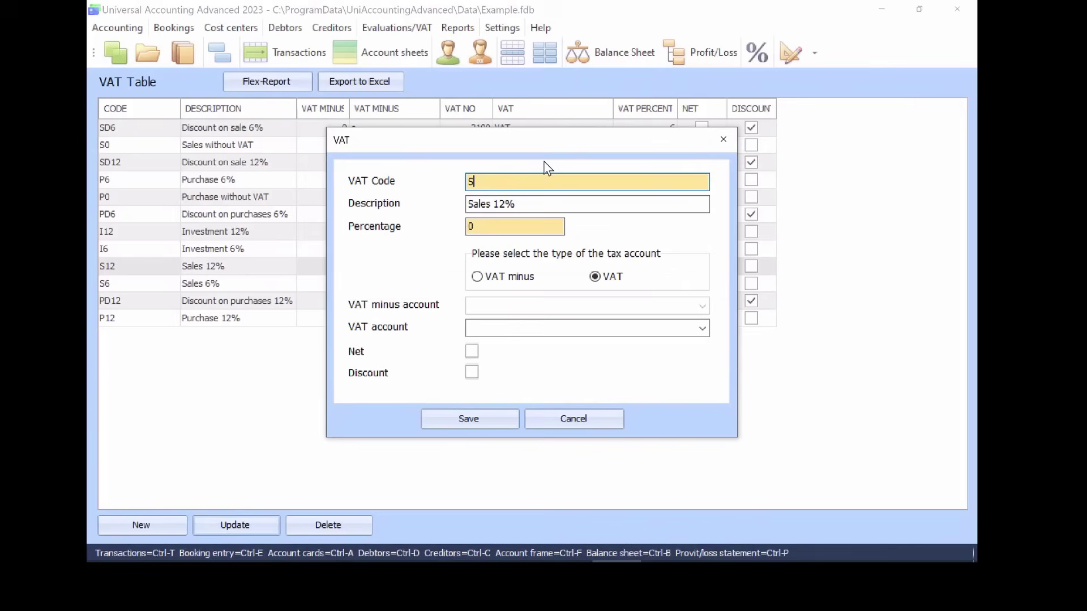
type("5")
key("Tab")
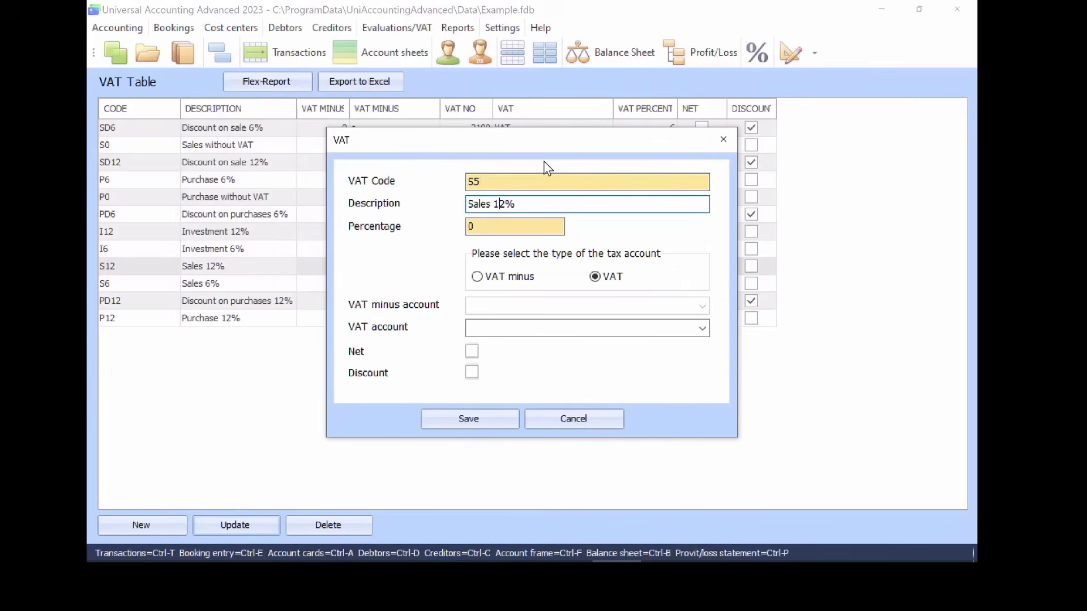
key("BackSpace")
key("BackSpace")
type("5")
key("Tab")
type("5")
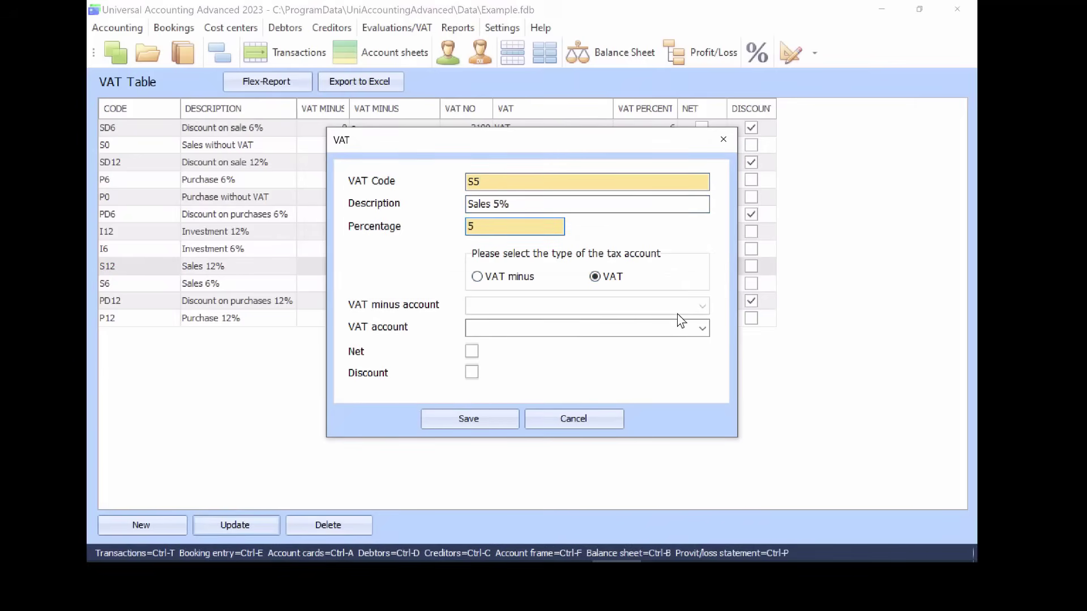
left_click(701, 327)
left_click(666, 344)
left_click(485, 415)
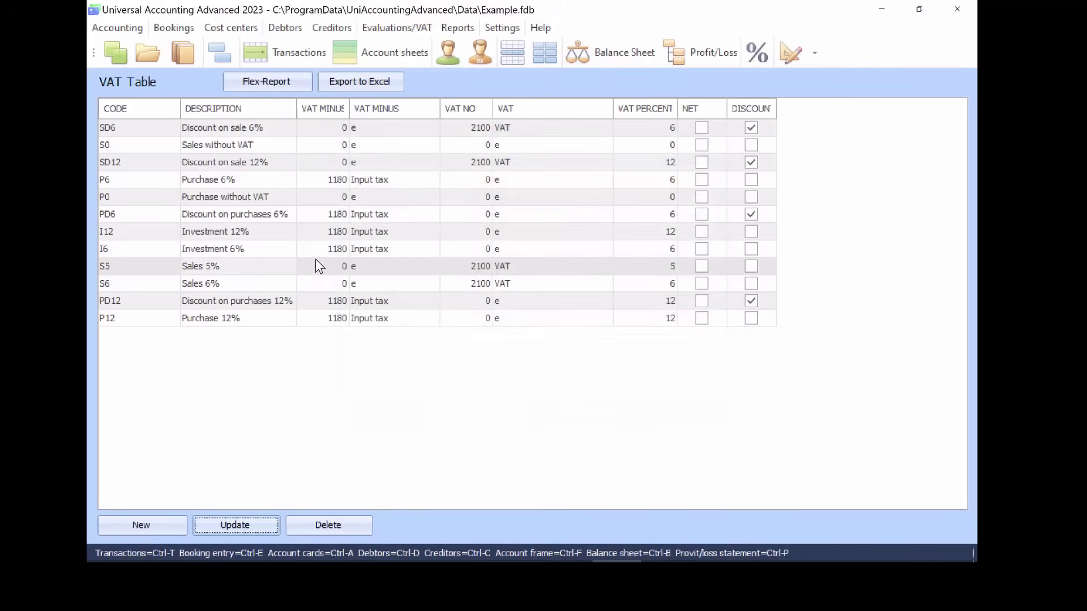
Set VAT code S5 on account 3300 Product yield abroad in the chart of accounts.
left_click(216, 51)
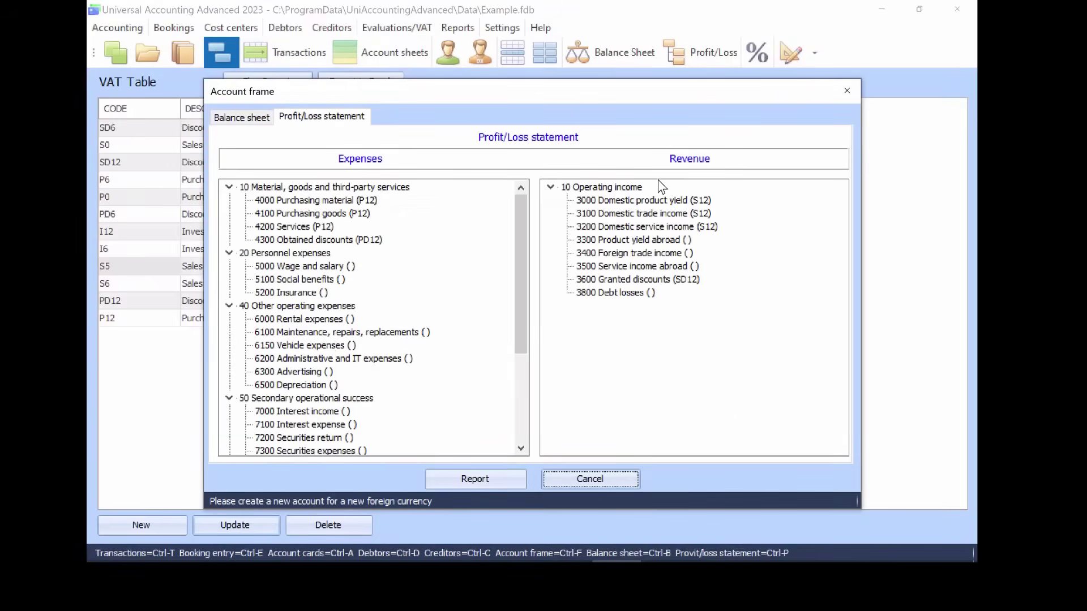
left_click(651, 202)
left_click(649, 242)
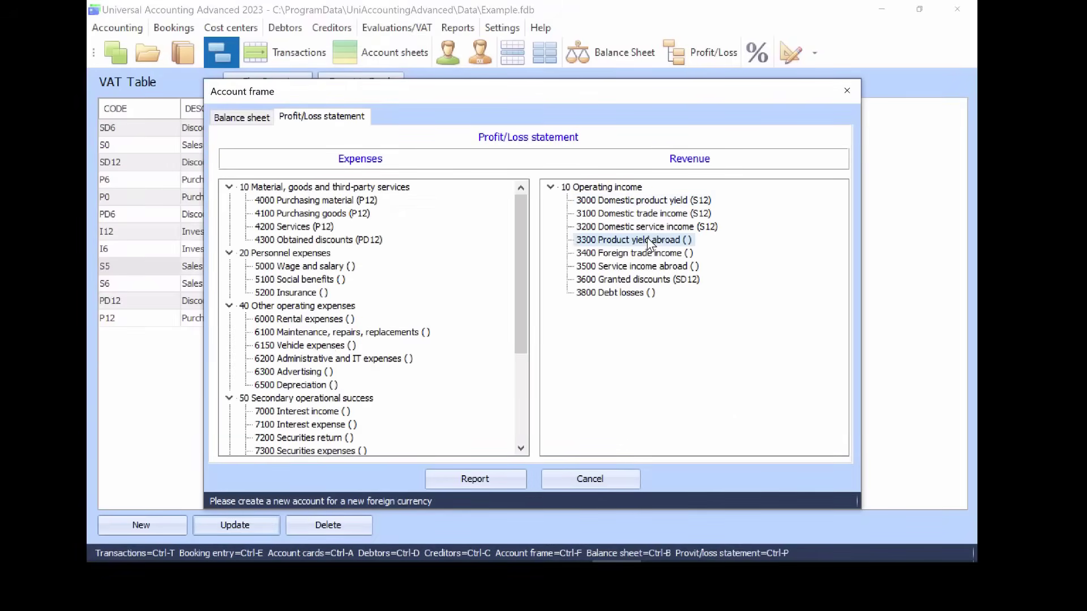
right_click(644, 239)
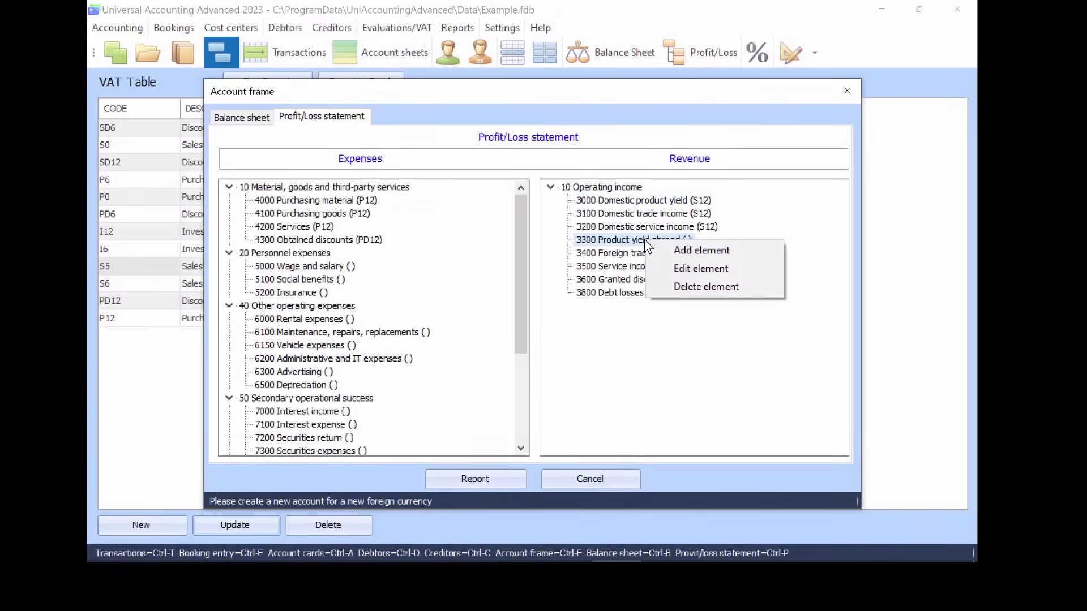
left_click(687, 266)
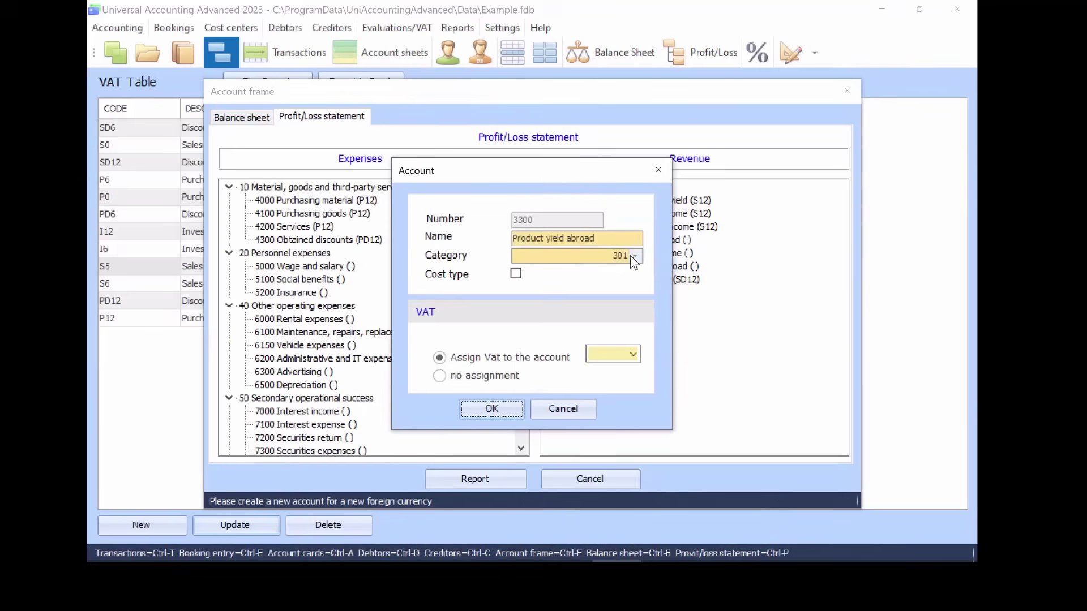
left_click(633, 354)
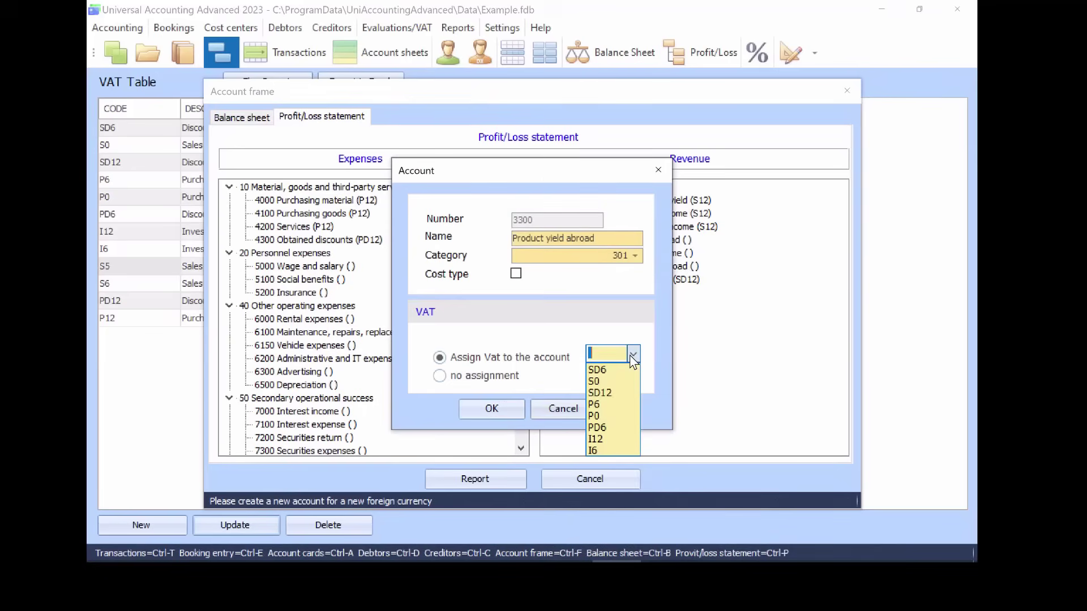
scroll(619, 392, "down", 1)
left_click(606, 426)
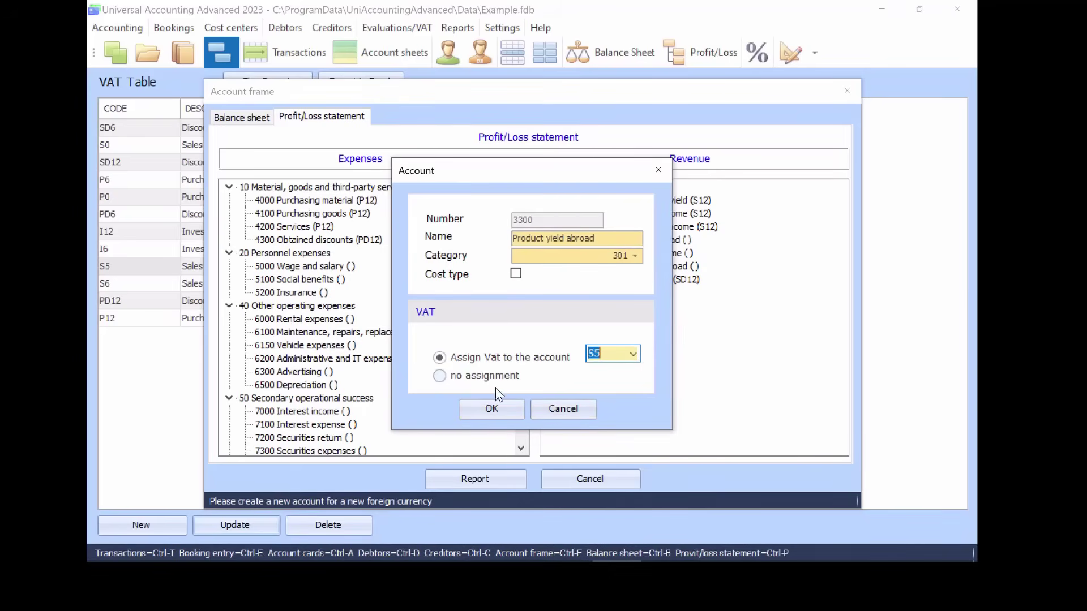
left_click(491, 408)
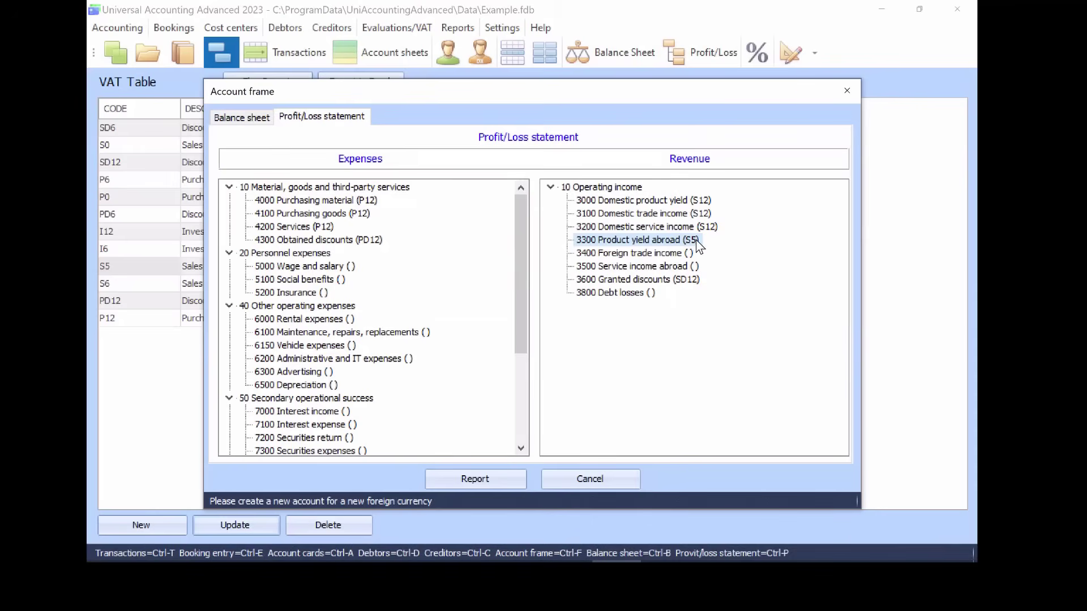
left_click(847, 91)
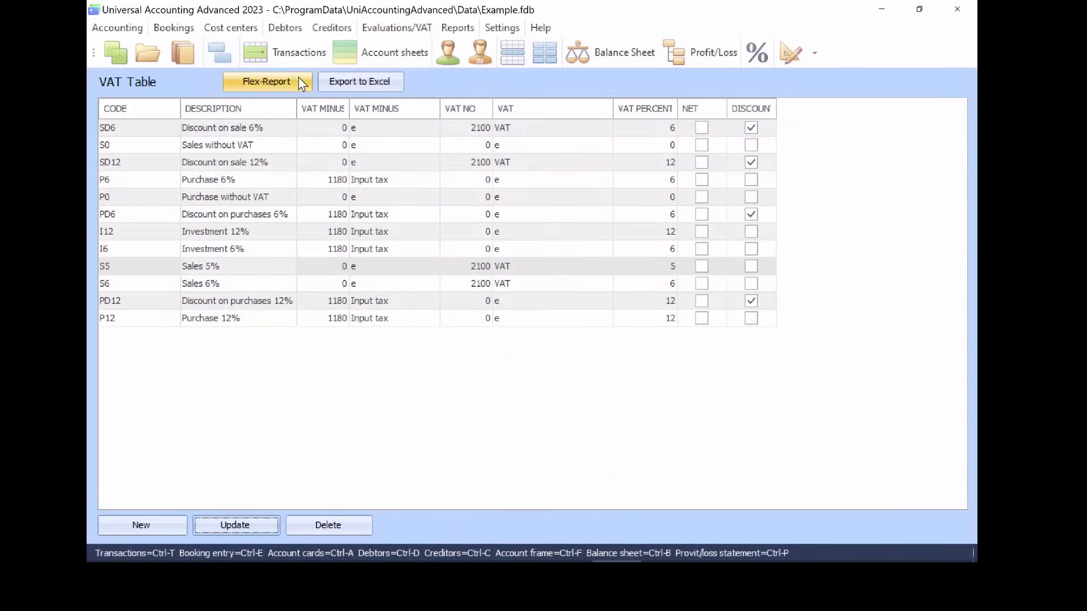
Book 5,000 from 1020 Bank account to 3300 Product yield abroad with VAT code S5.
key("ctrl+e")
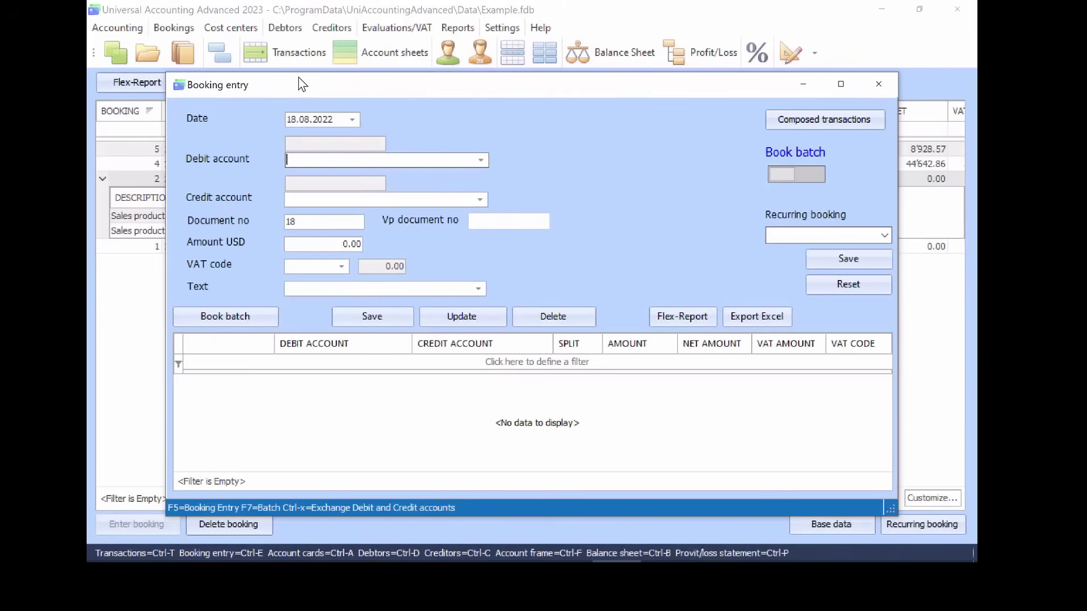
key("alt+Down")
key("Down")
key("Return")
key("Tab")
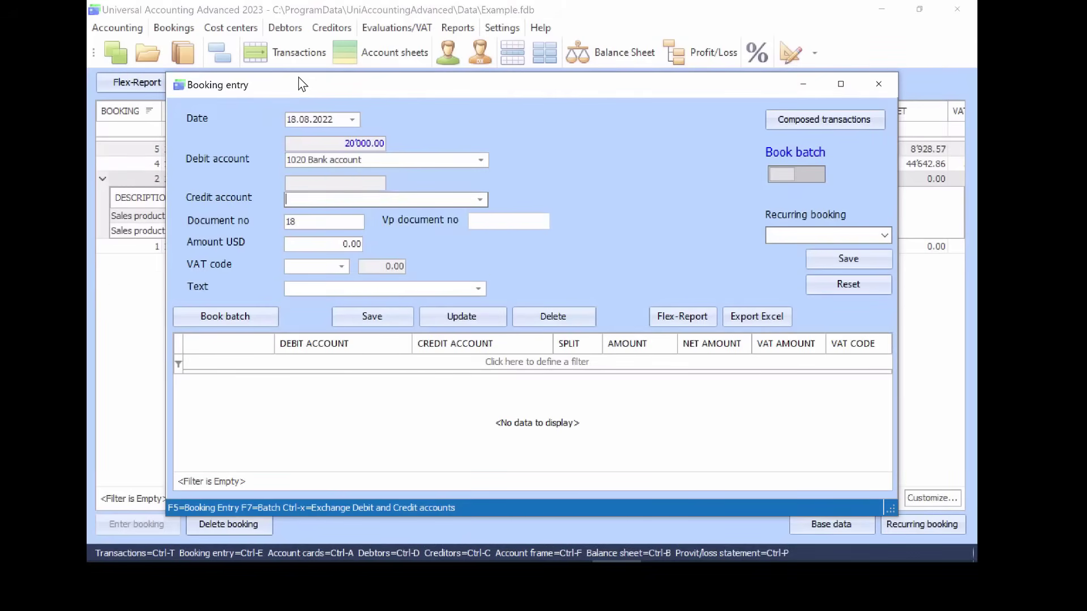
type("3300")
key("Tab")
key("Tab")
key("Tab")
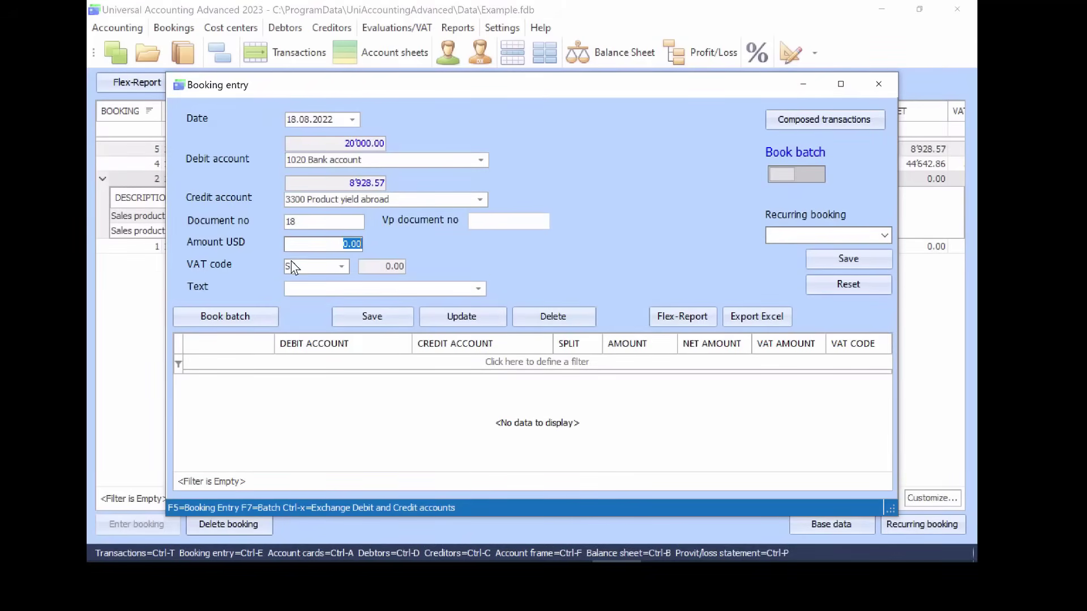
key("shift+Tab")
key("Tab")
key("Tab")
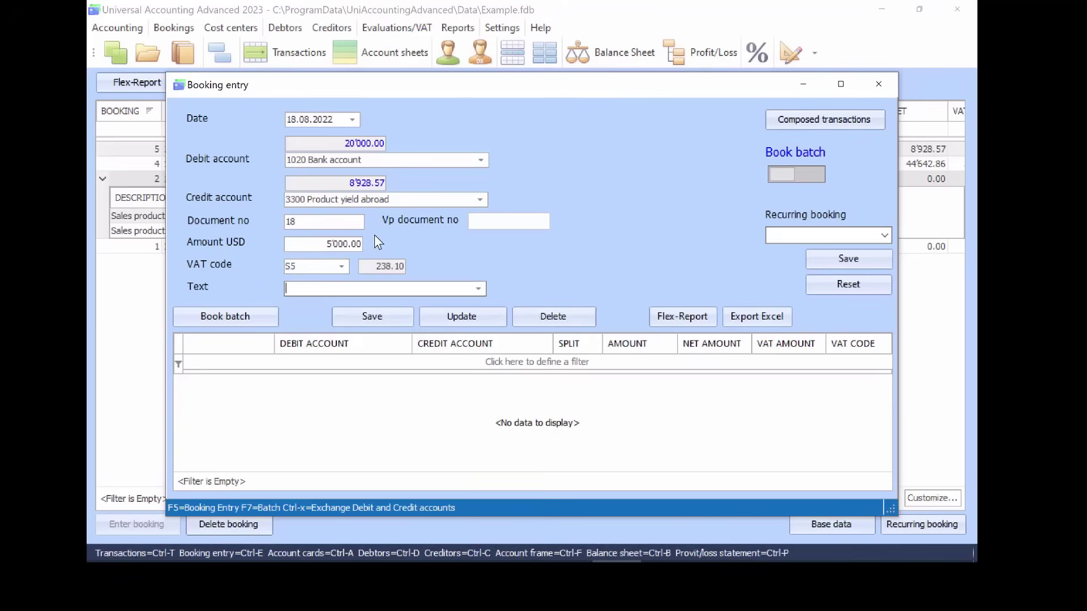
key("Return")
left_click_drag(494, 465, 664, 467)
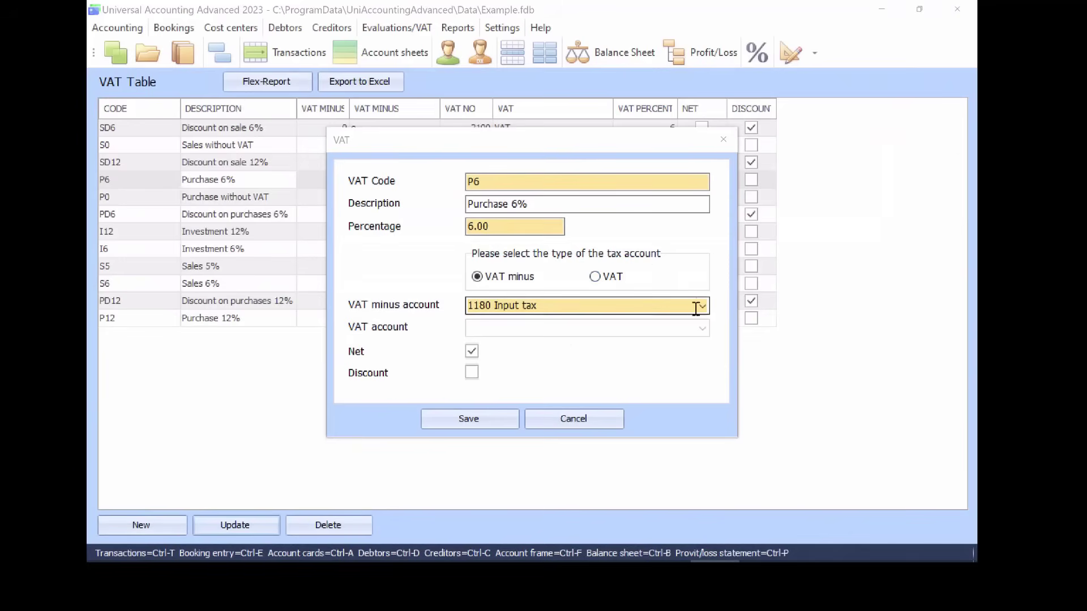
Save P6 Purchase 6% as a net rate on 1180 Input tax.
left_click(702, 309)
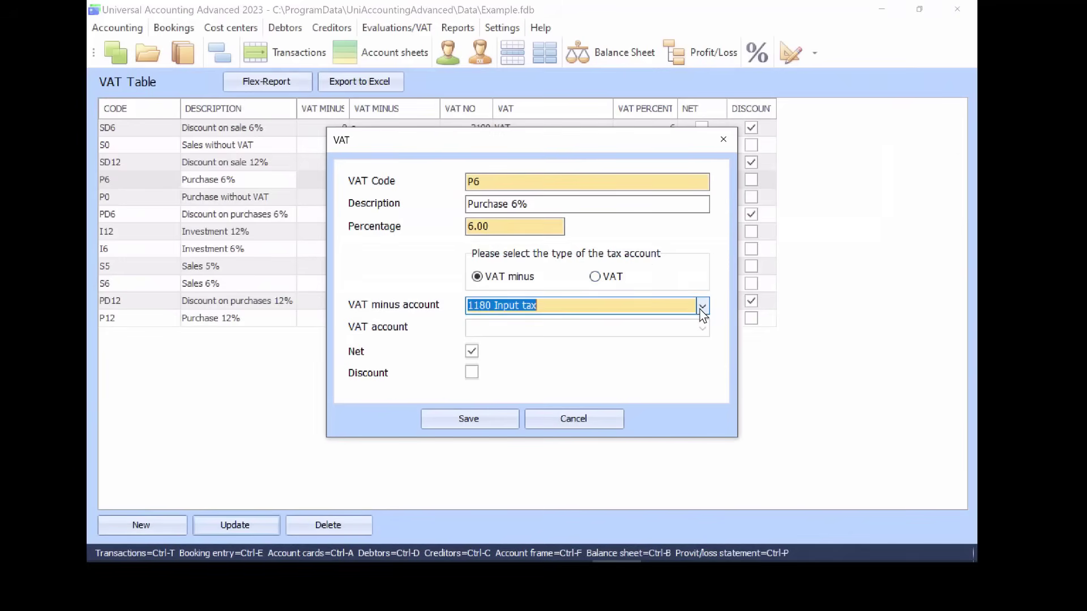
left_click(457, 420)
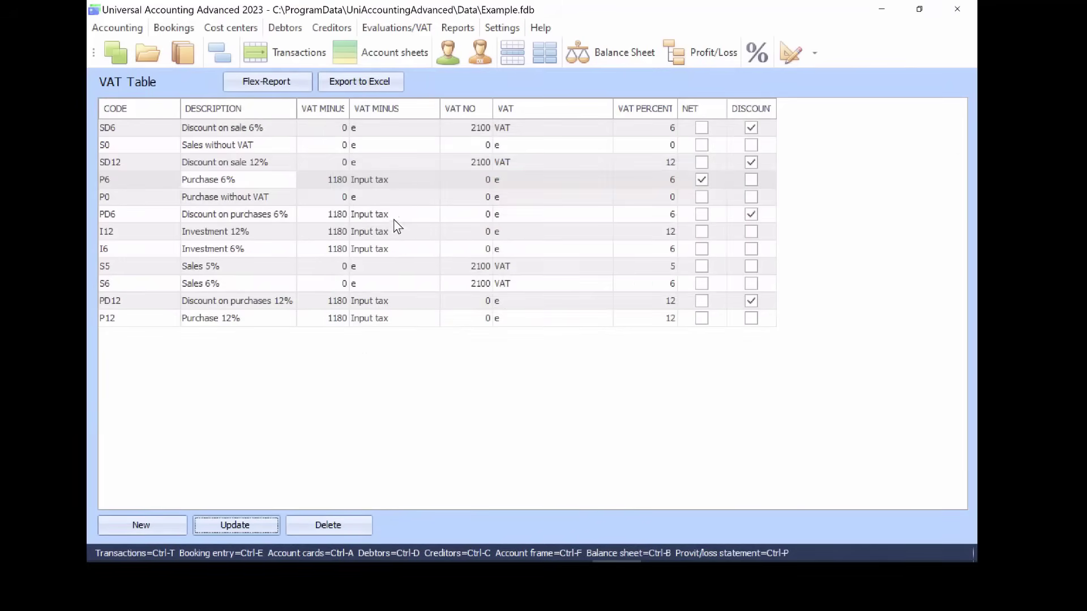
left_click(398, 183)
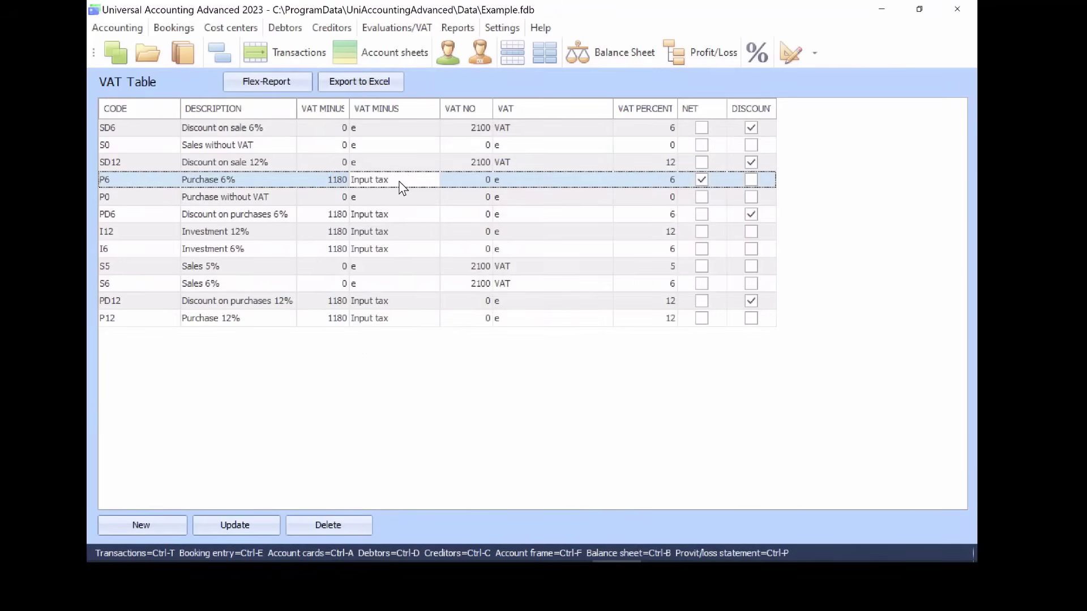
Enter a 5,000 booking debiting 4000 Purchasing material, crediting 1020 Bank account, VAT code P6.
left_click(286, 54)
key("Tab")
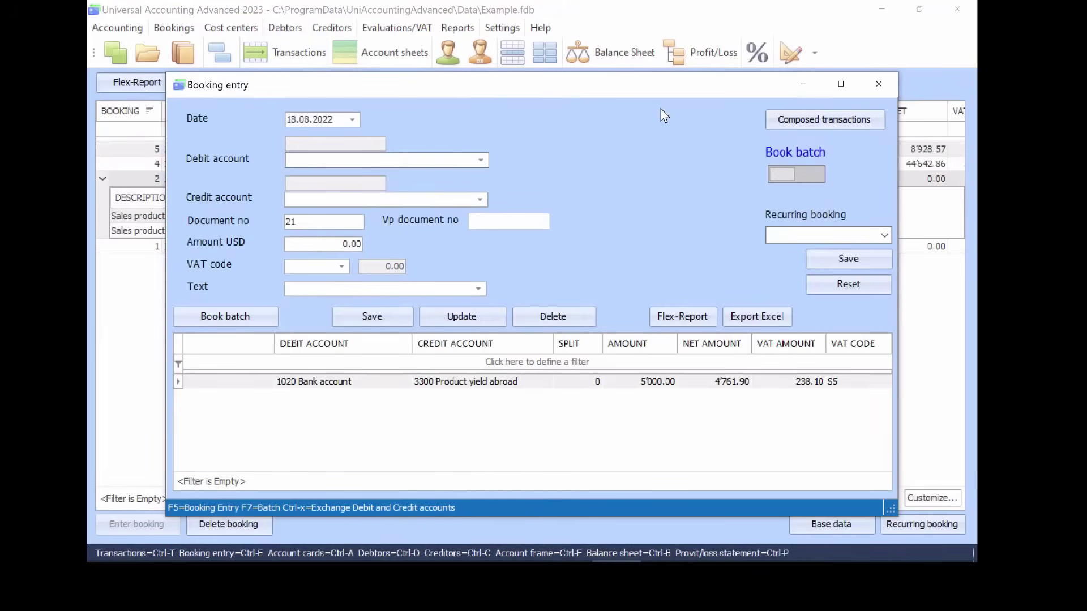
type("4000")
key("Tab")
type("1020")
key("Tab")
type("5000")
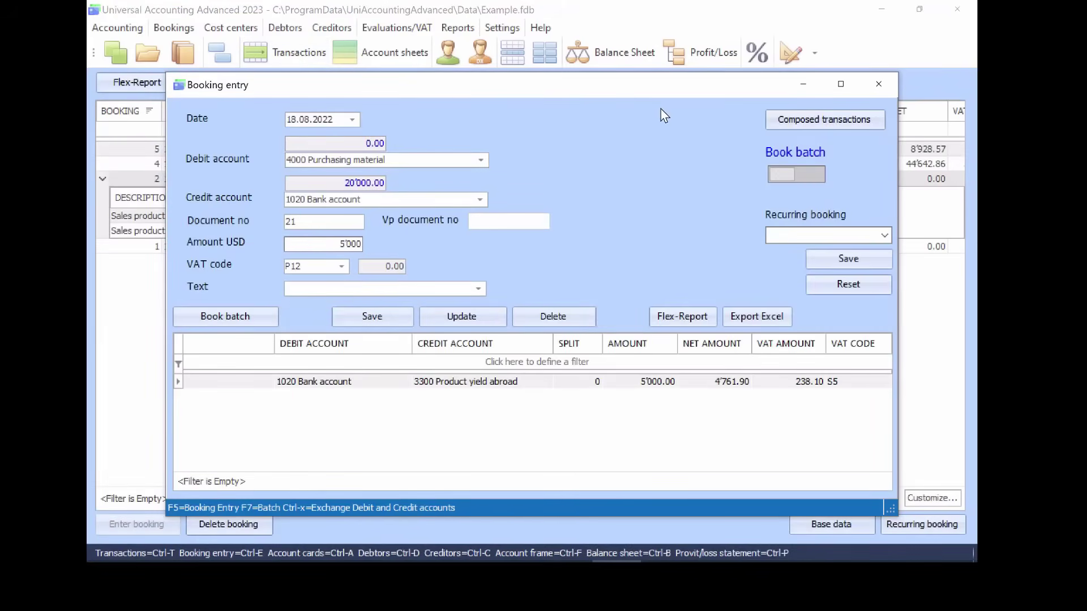
key("Tab")
left_click(341, 266)
left_click(313, 311)
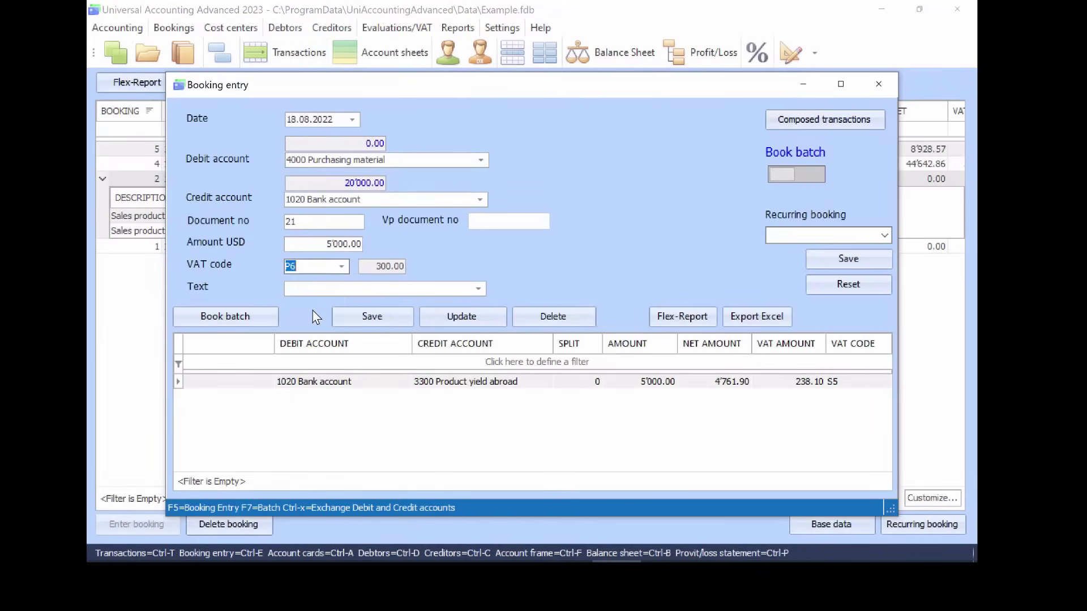
left_click(363, 317)
Book the batch so booking 7 posts 5'300.00 with 300.00 P6 VAT.
left_click(219, 314)
left_click(879, 84)
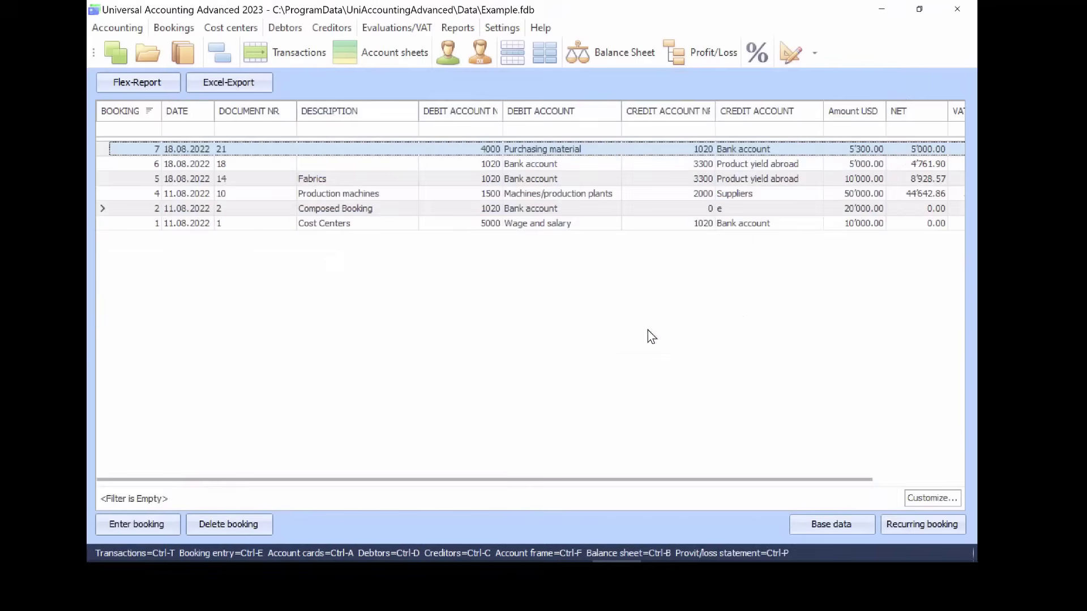
left_click_drag(700, 494, 905, 413)
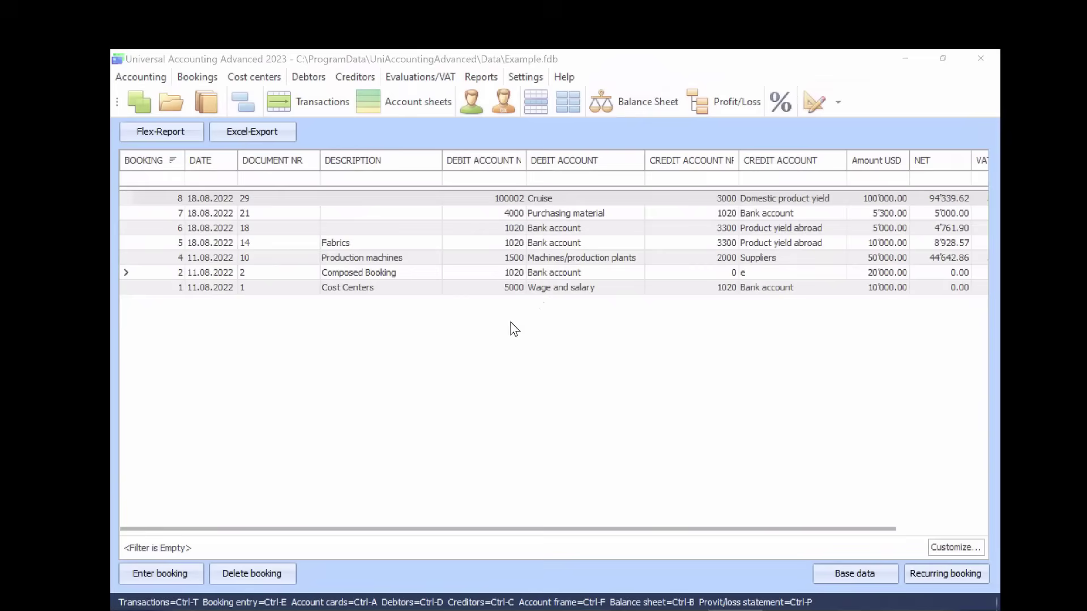
left_click(463, 103)
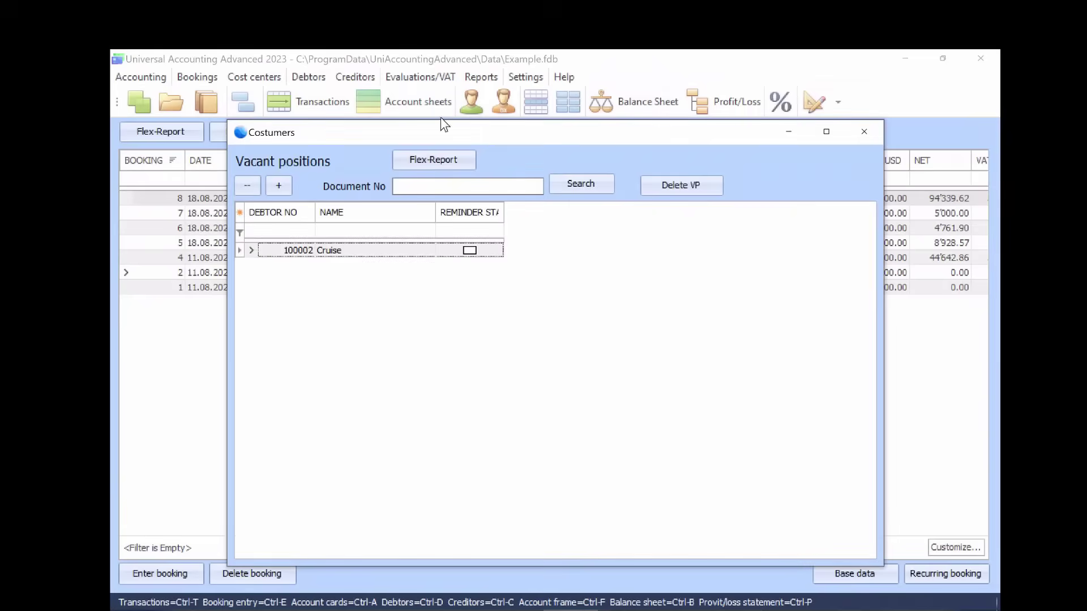
left_click(252, 251)
left_click(508, 286)
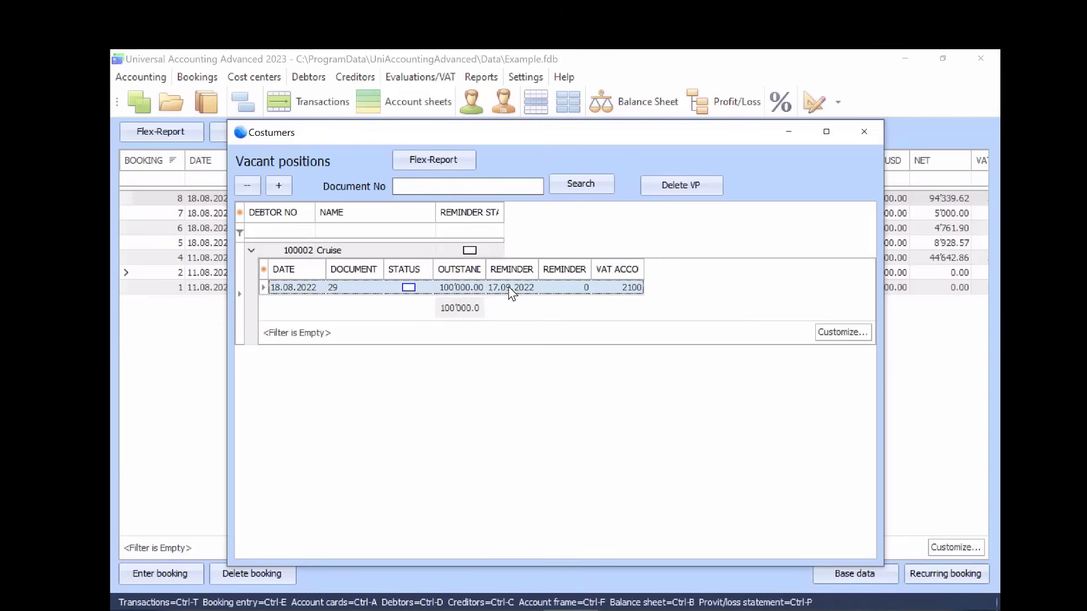
left_click(871, 131)
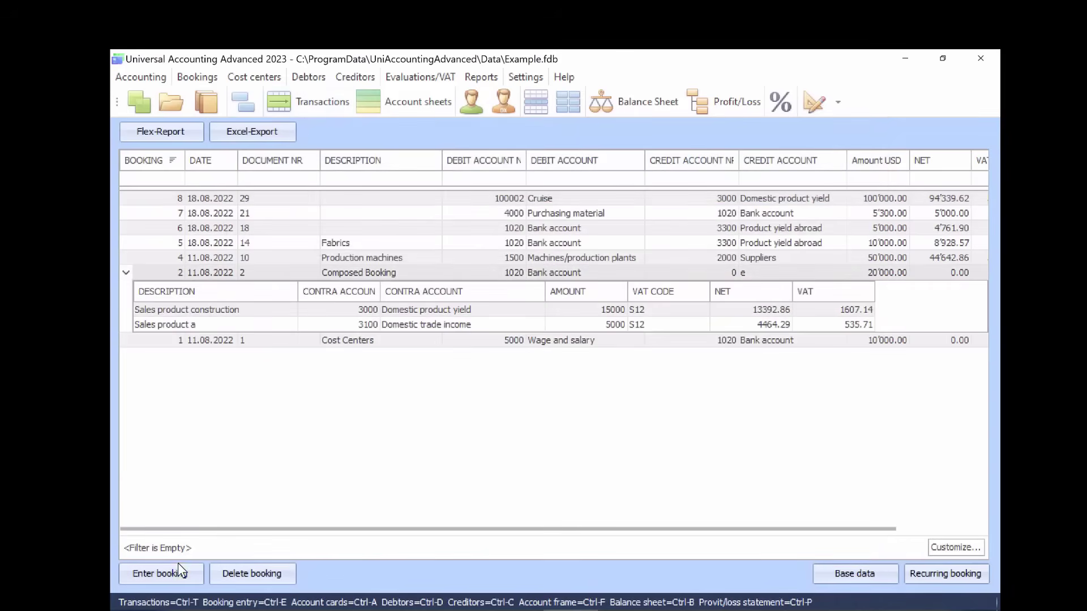
Book 6,000 from 3600 Granted discounts against Cruise's document 29 with SD6 VAT and post the batch.
left_click(178, 566)
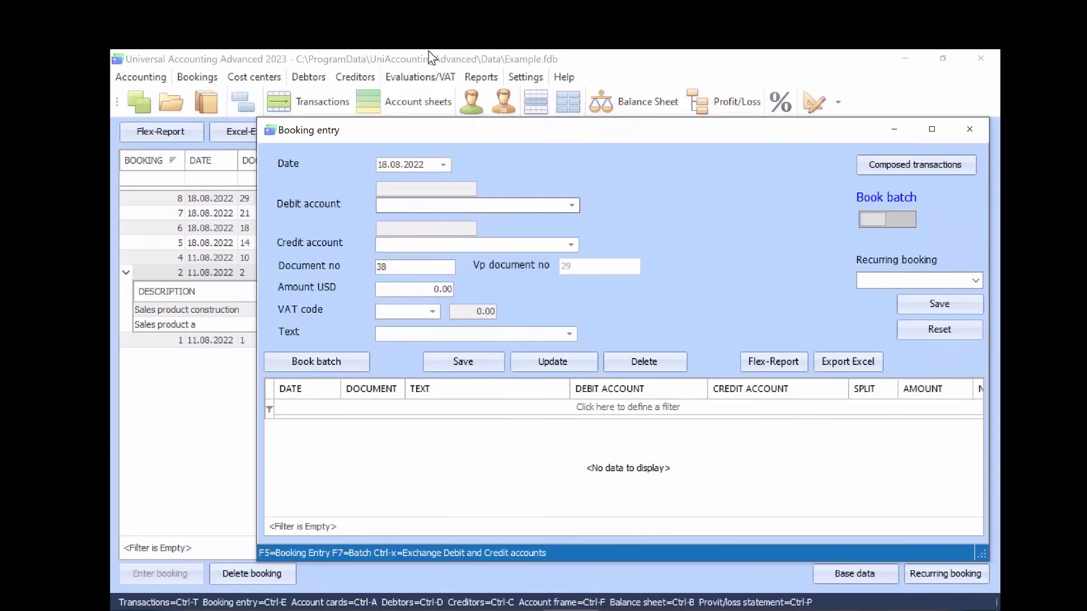
type("Gra")
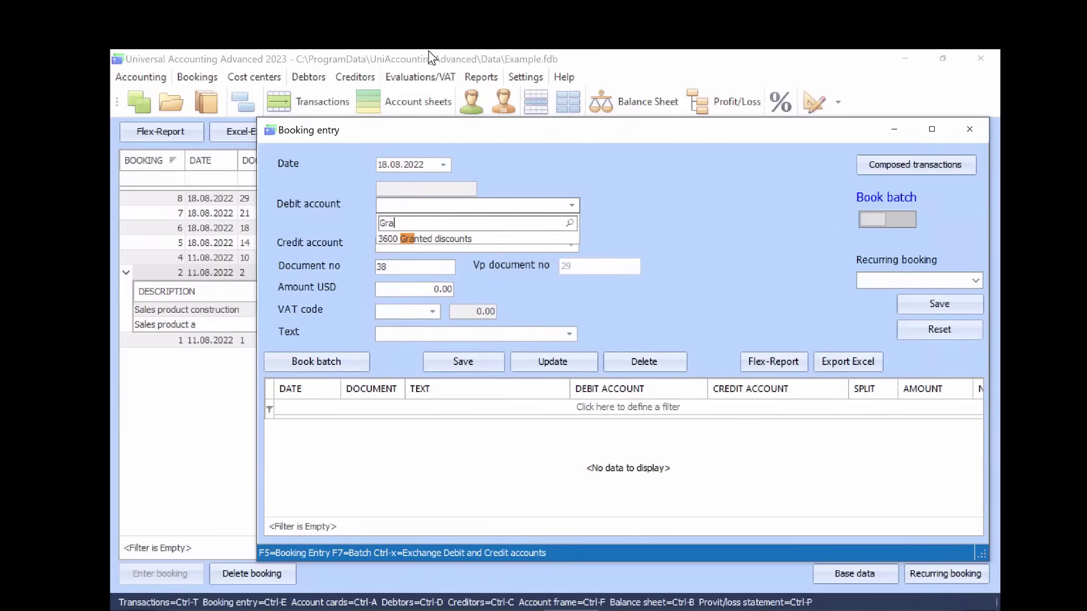
key("Return")
key("alt+Down")
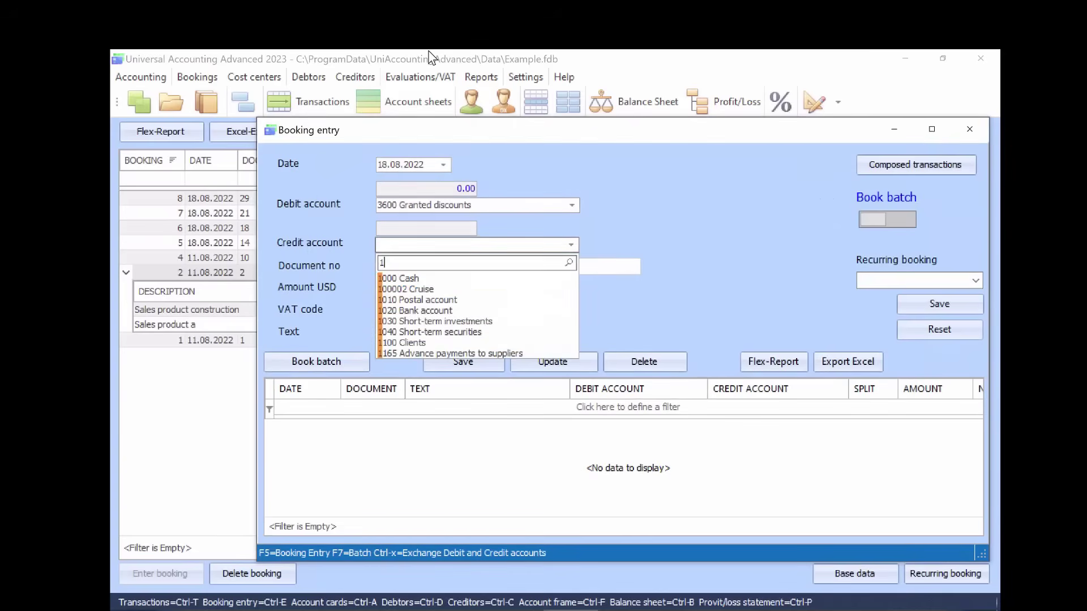
key("Return")
double_click(439, 251)
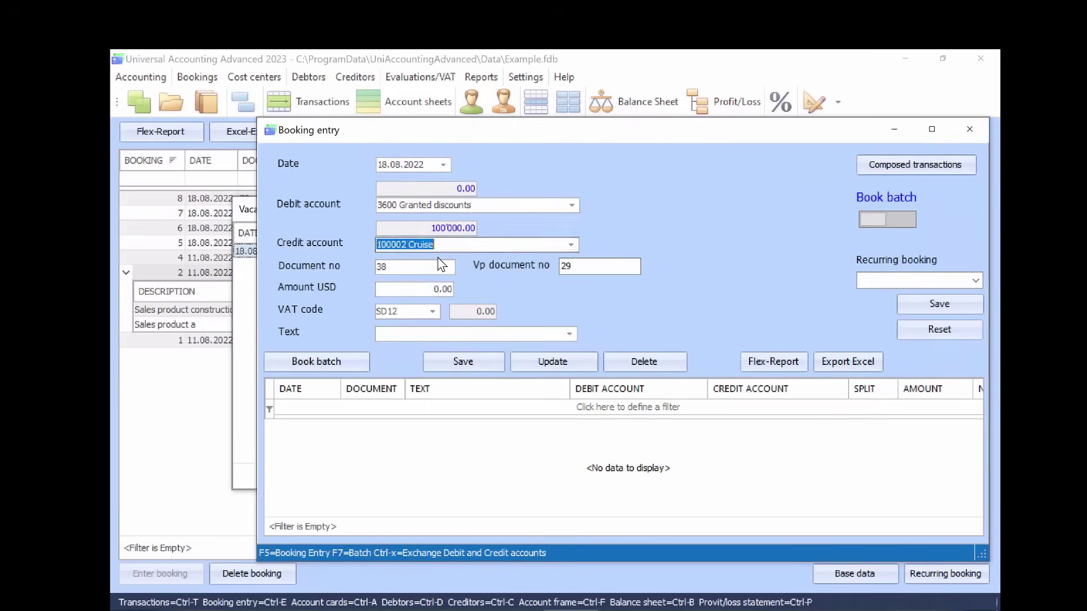
key("Tab")
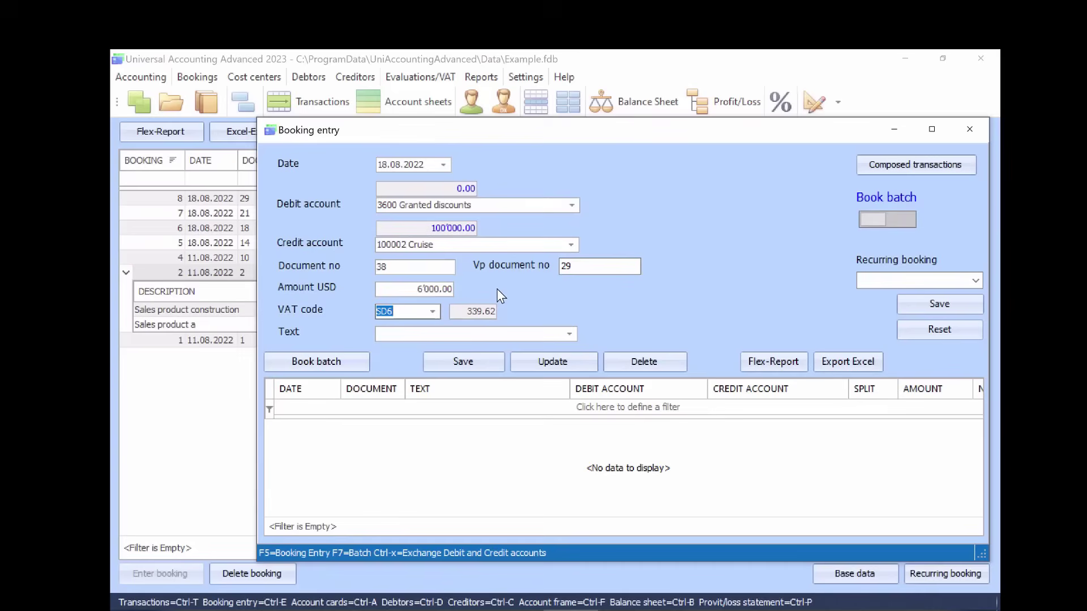
key("Tab")
key("Return")
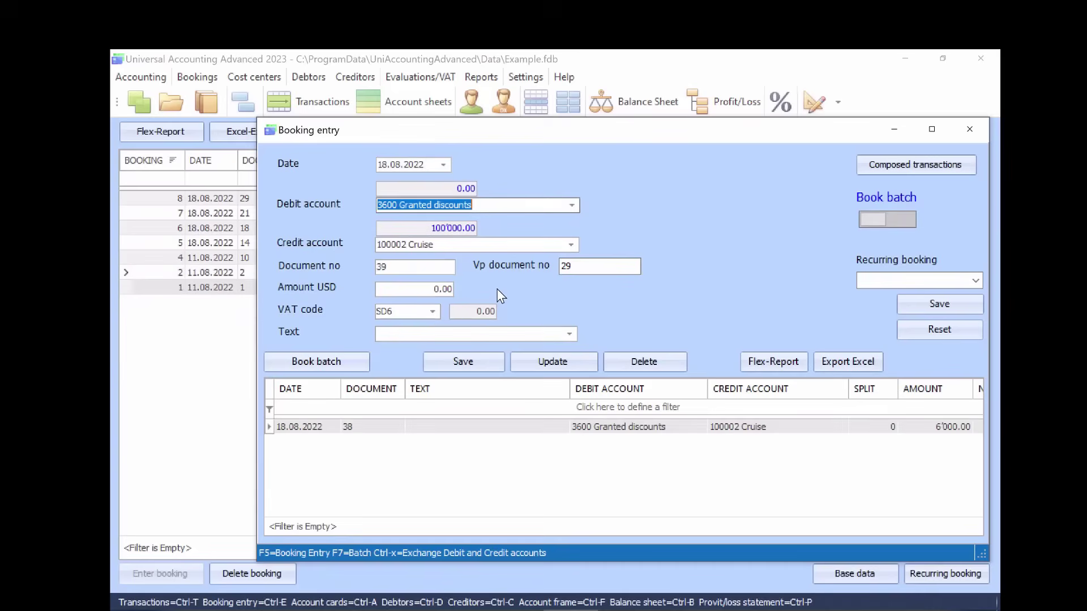
left_click_drag(664, 508, 882, 508)
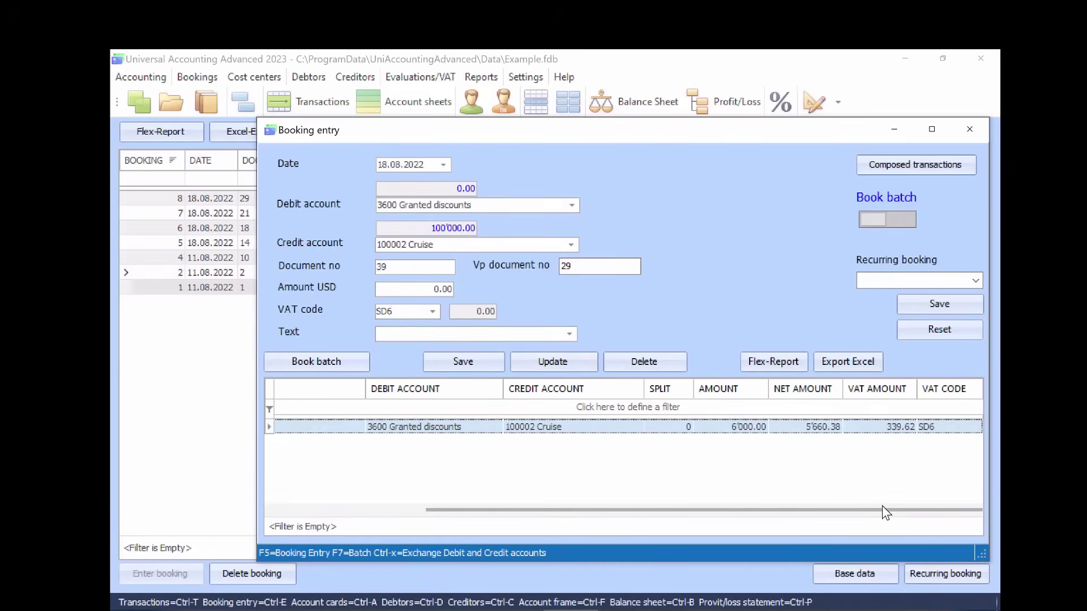
left_click(305, 365)
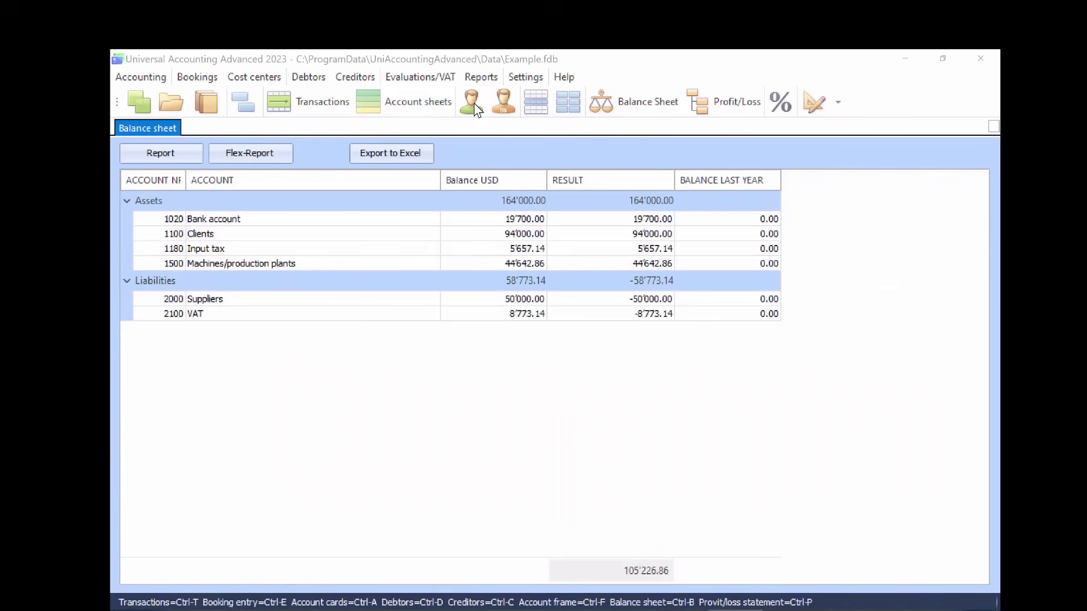
Check the debtors' open items to confirm Cruise's document 29 balance is now 94,000.
left_click(474, 103)
left_click(251, 249)
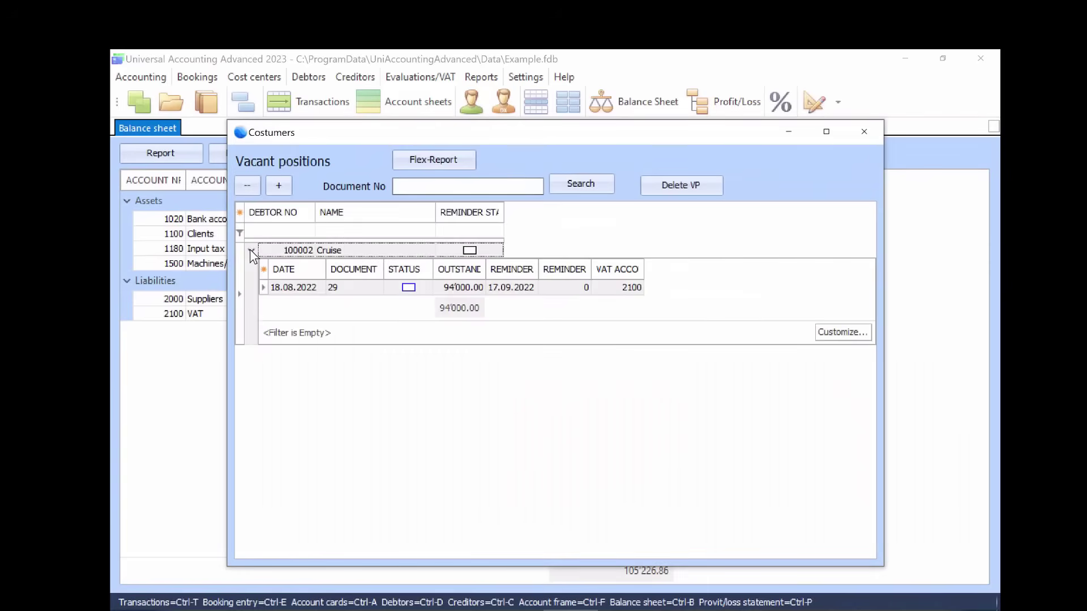
left_click(436, 287)
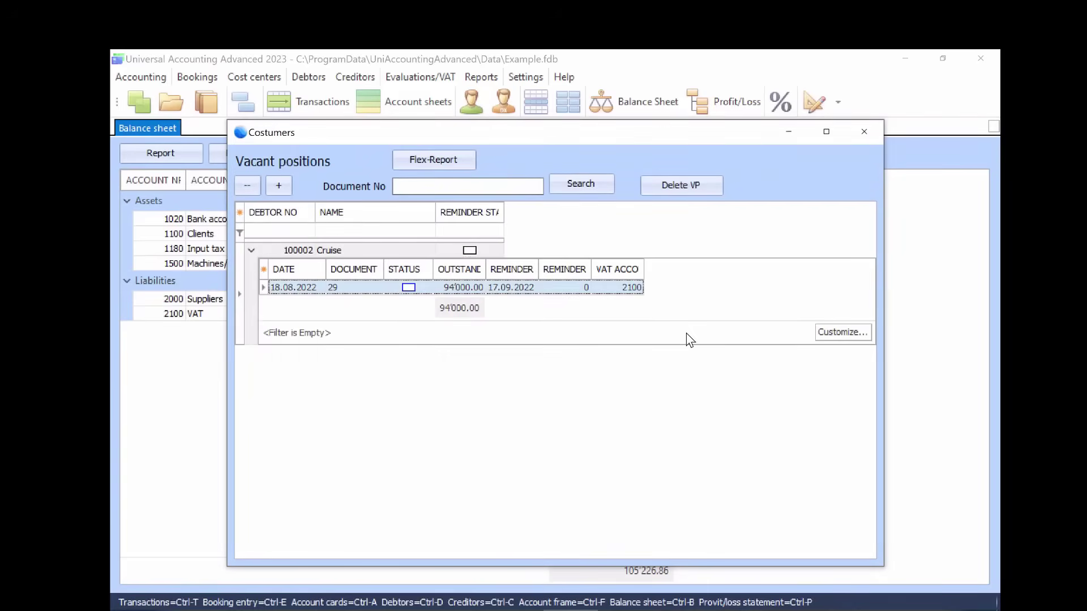
left_click(863, 132)
Look up document 38 in the account sheets: Clients credits 5,660.38 to 3600 and 339.62 to 2100 VAT.
left_click(430, 106)
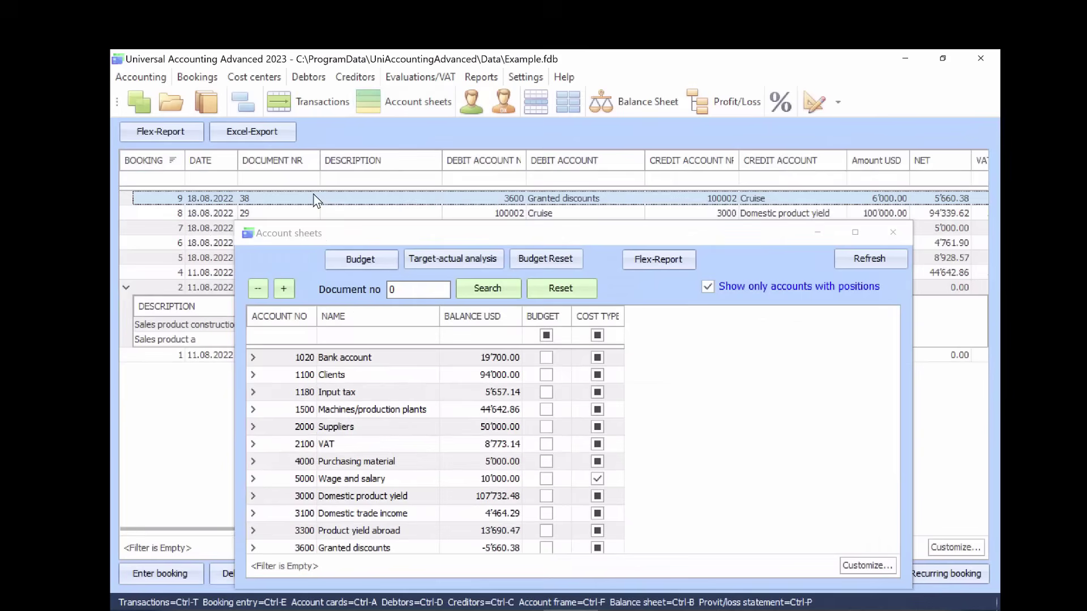
left_click(394, 289)
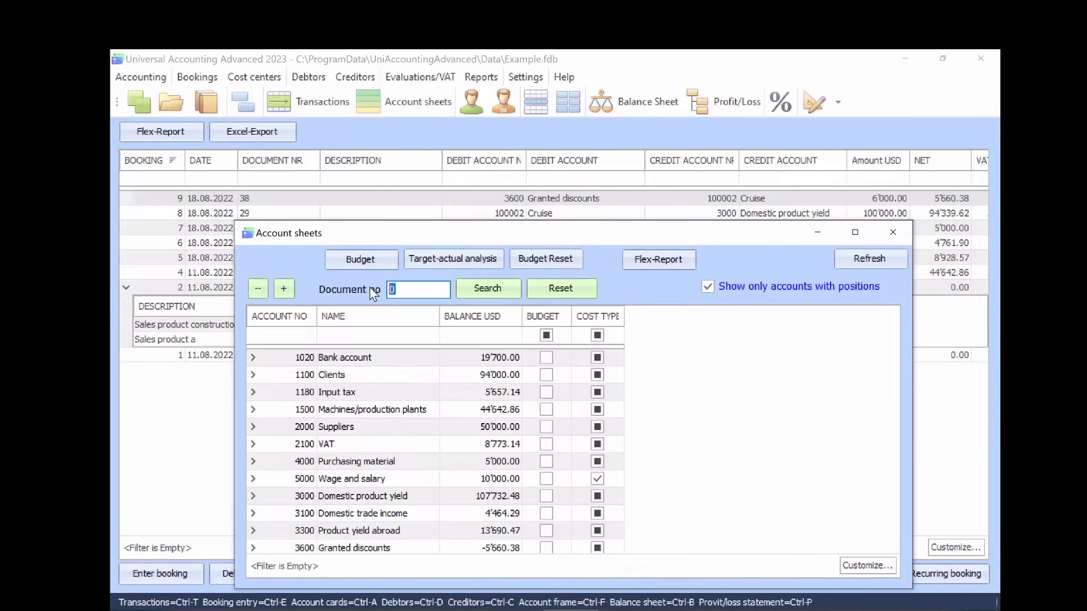
type("38")
key("Return")
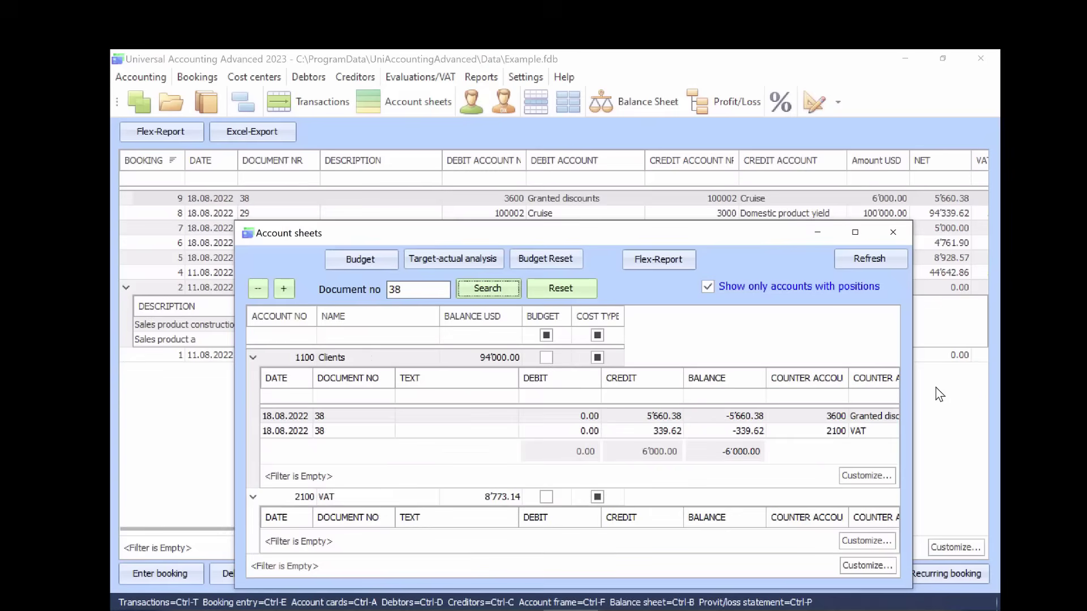
left_click(894, 369)
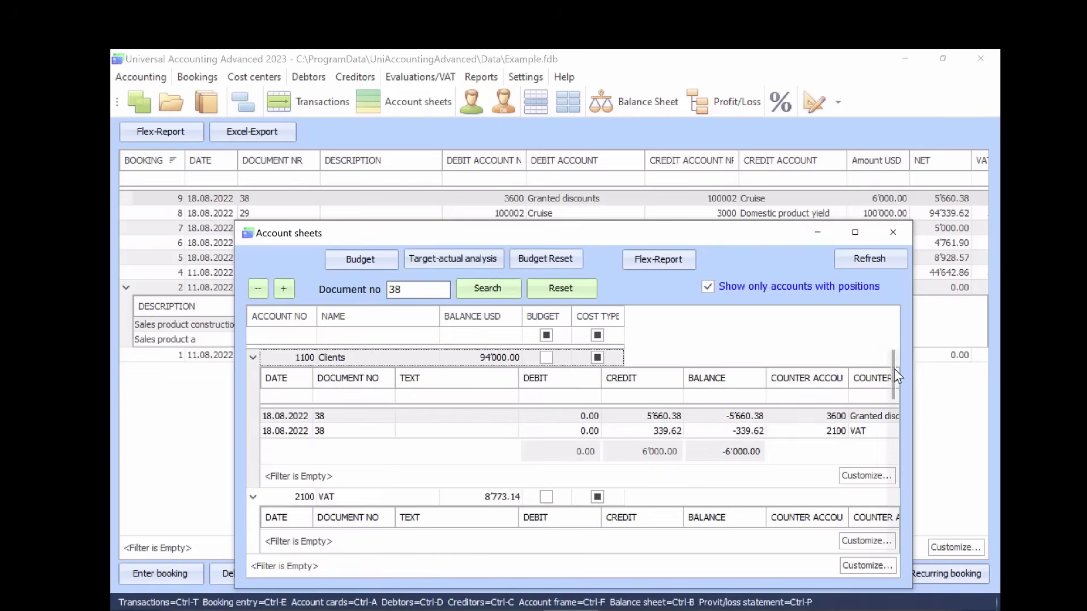
left_click_drag(892, 373, 928, 377)
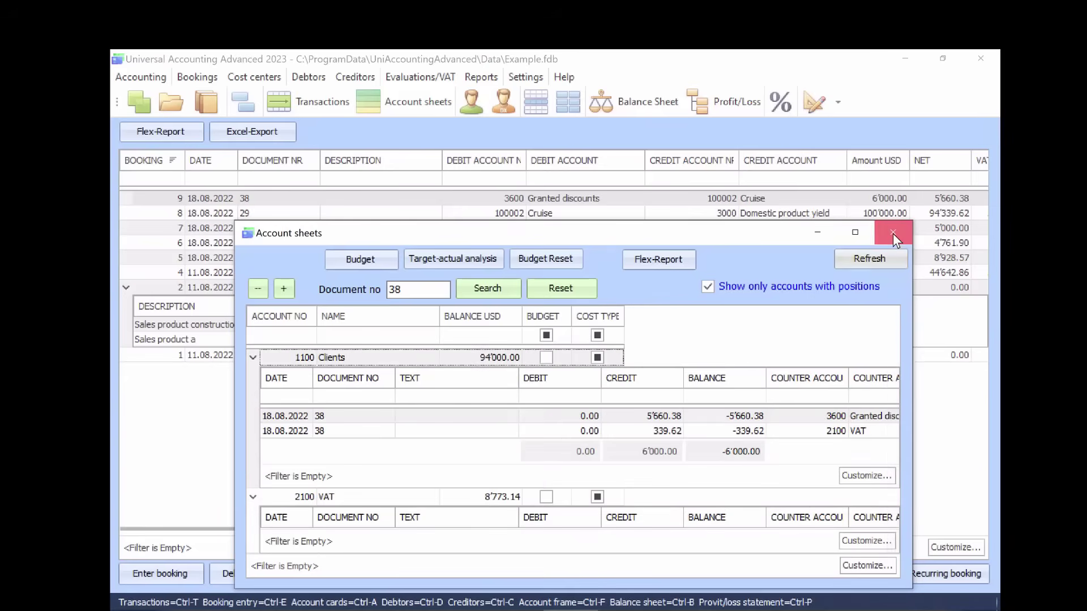